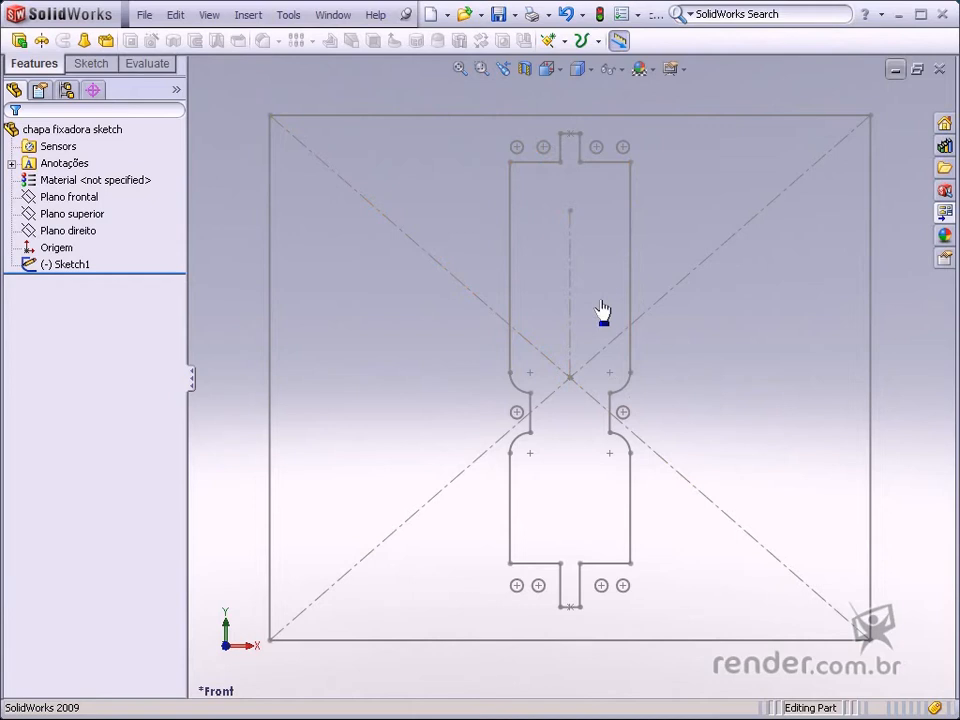
Open Sketch1 for editing and dimension the outermost upper-left hole with a 4.4 mm diameter
right_click(70, 264)
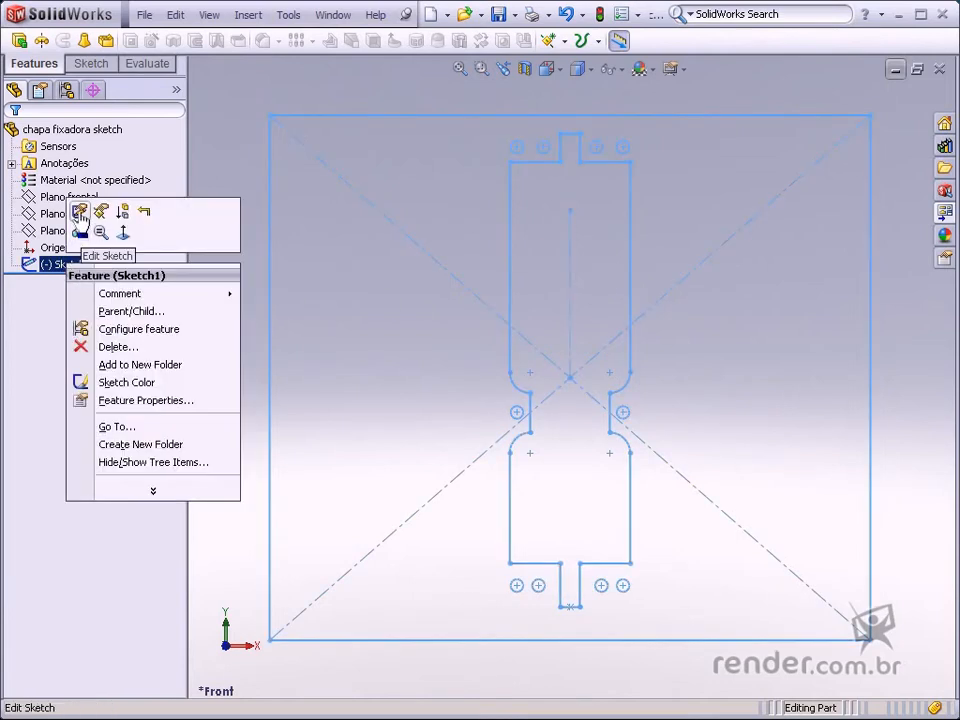
left_click(77, 212)
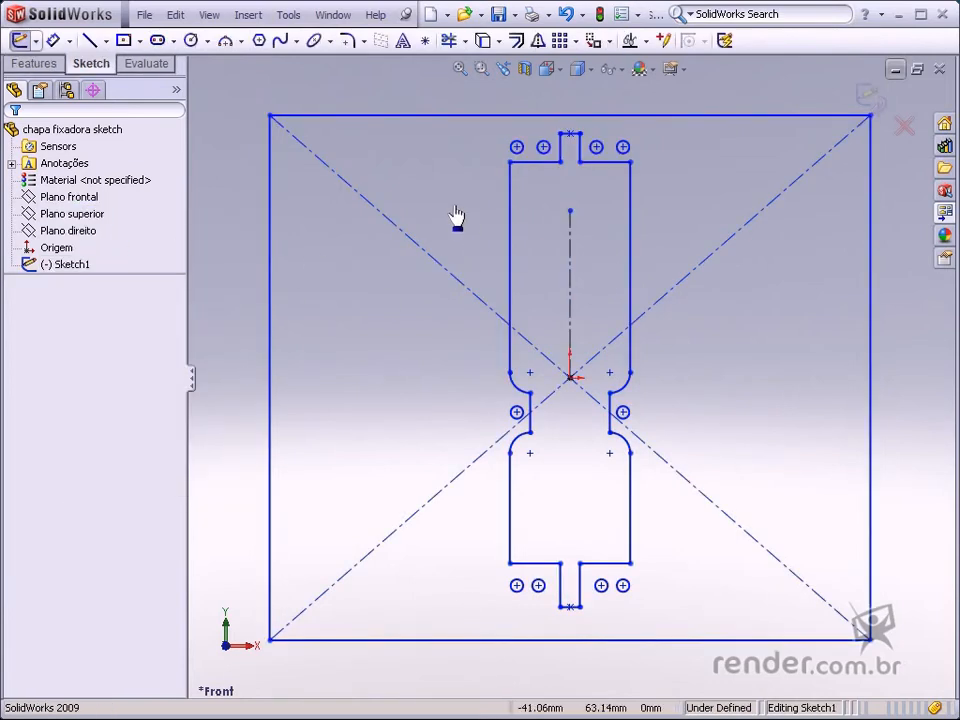
left_click(54, 41)
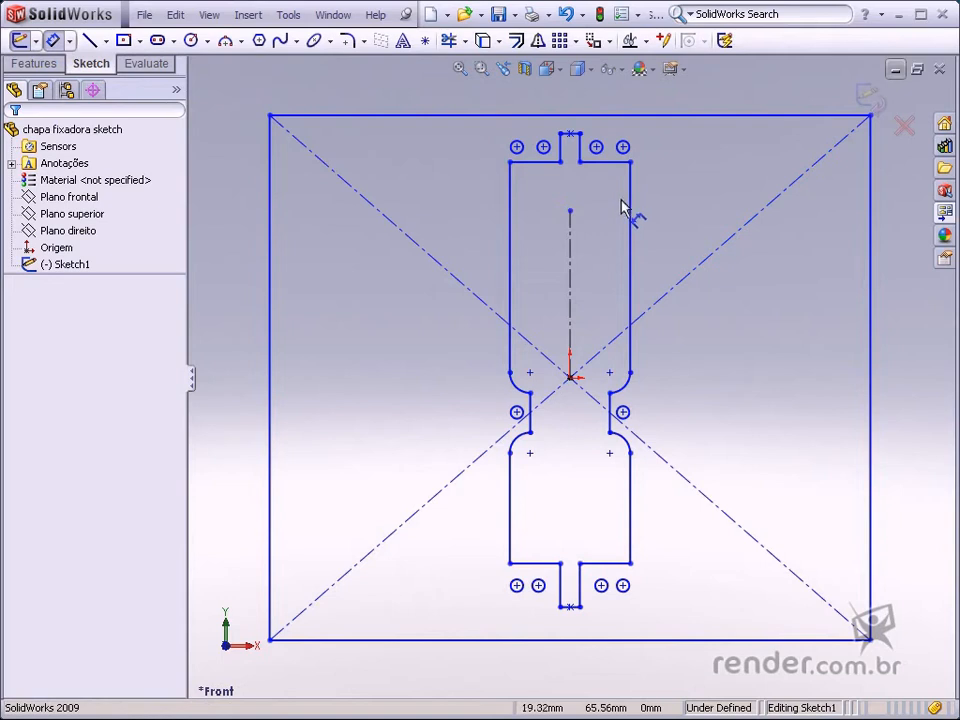
left_click(516, 147)
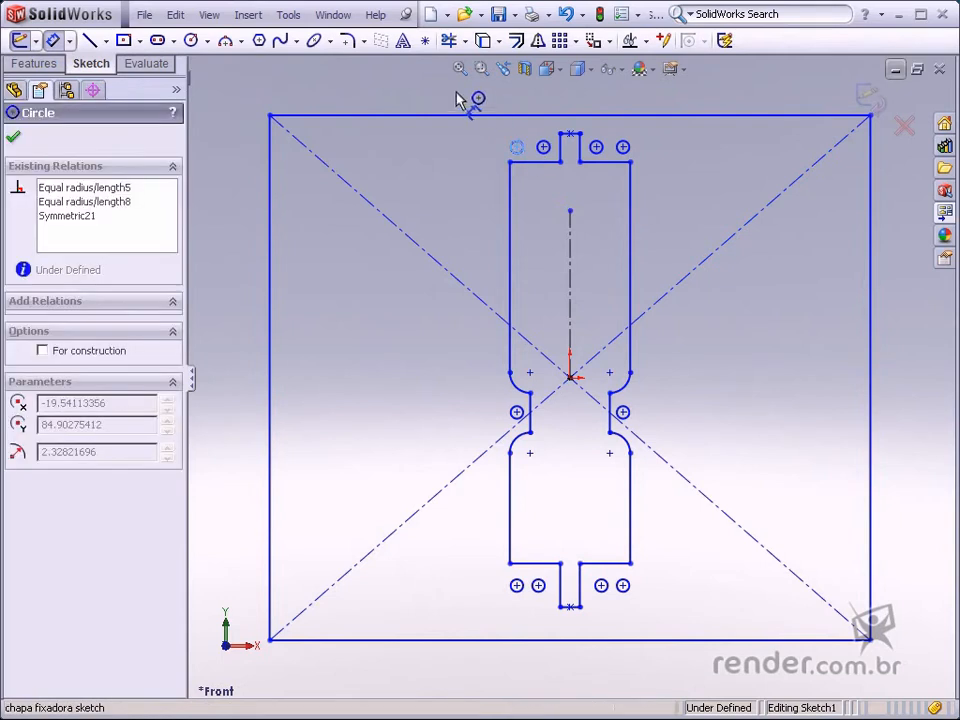
scroll(456, 99, "up", 3)
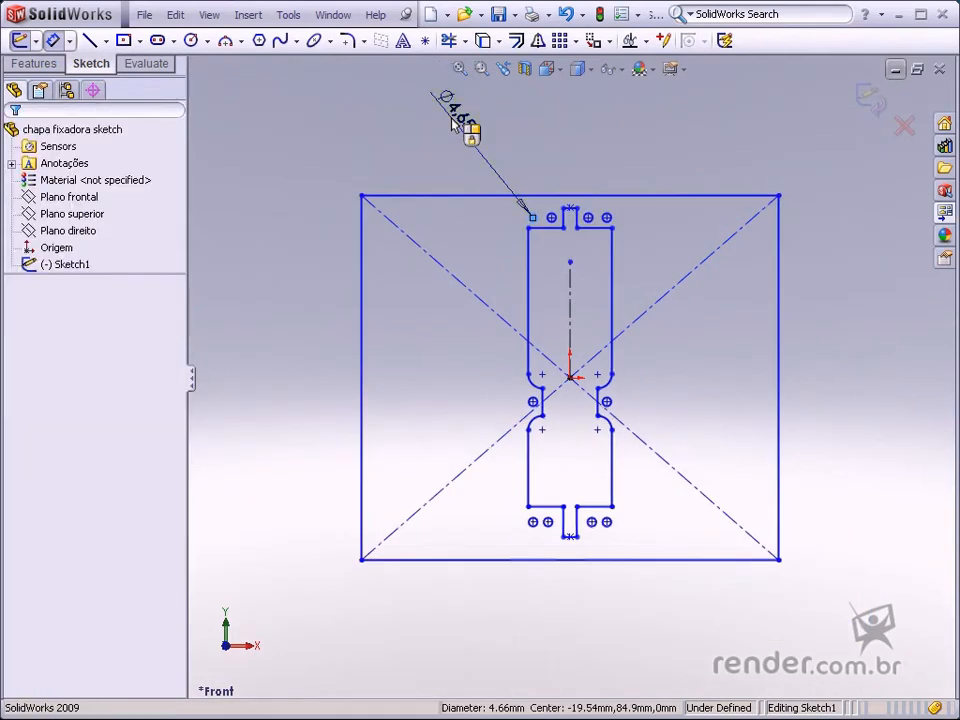
left_click(457, 118)
type("4.4")
key("Return")
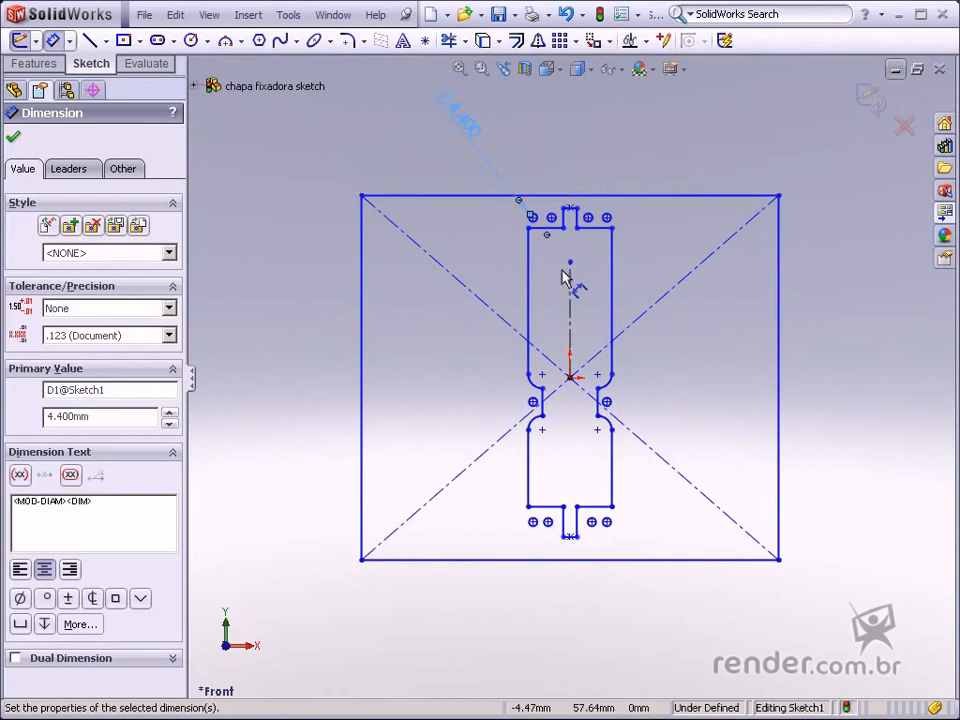
Dimension the distance between the upper tab's top edge and the outer rectangle's top edge as 8 mm
scroll(577, 238, "down", 2)
scroll(566, 245, "down", 2)
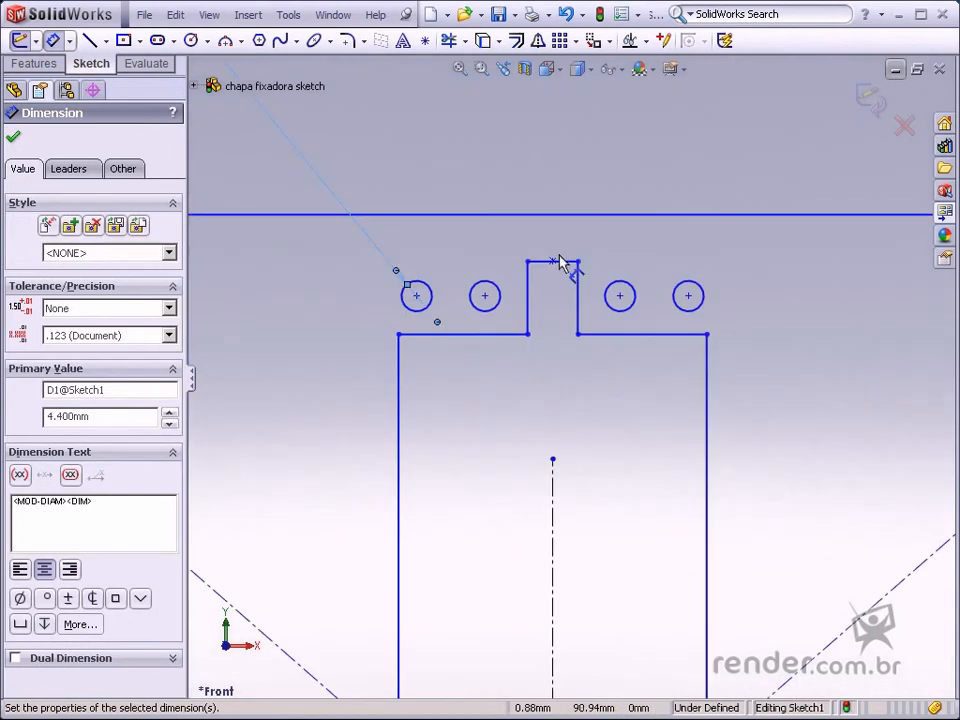
left_click(572, 262)
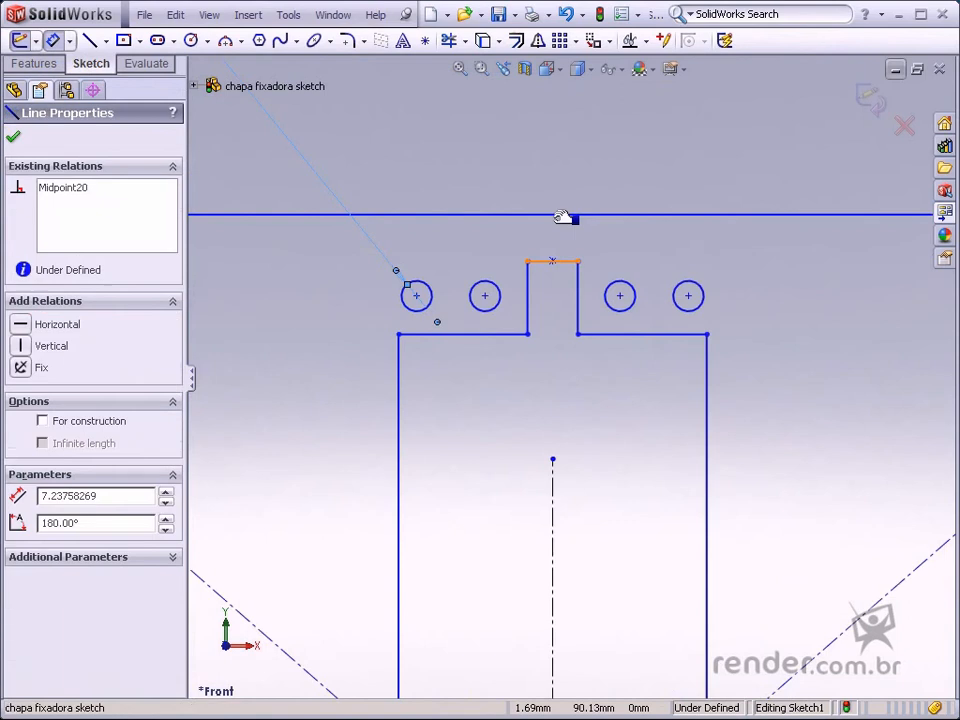
left_click(563, 215)
scroll(660, 203, "up", 3)
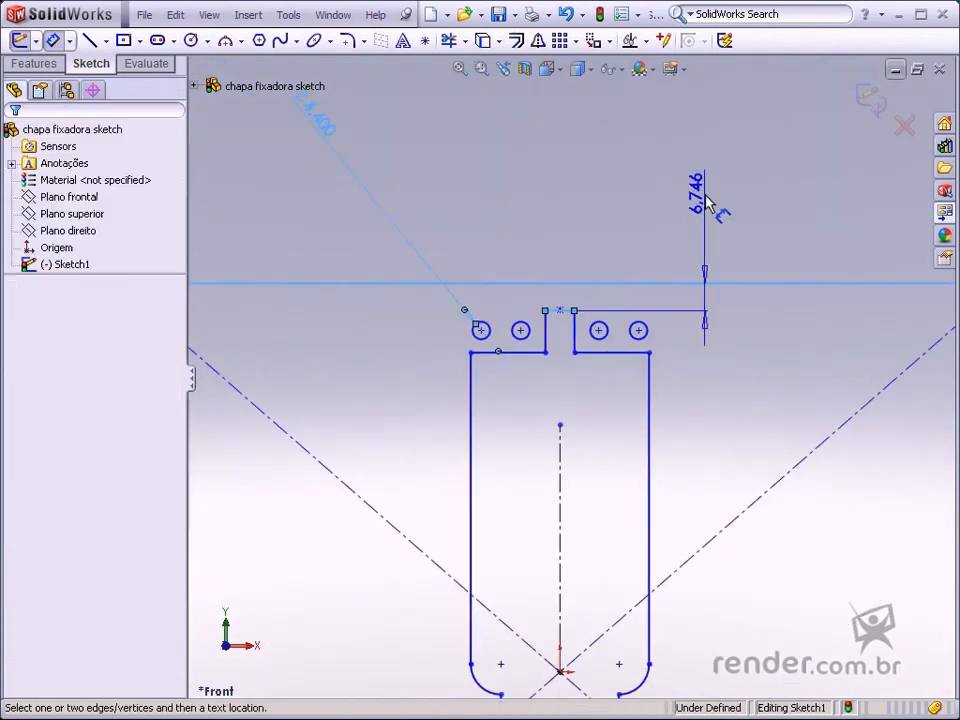
left_click(707, 203)
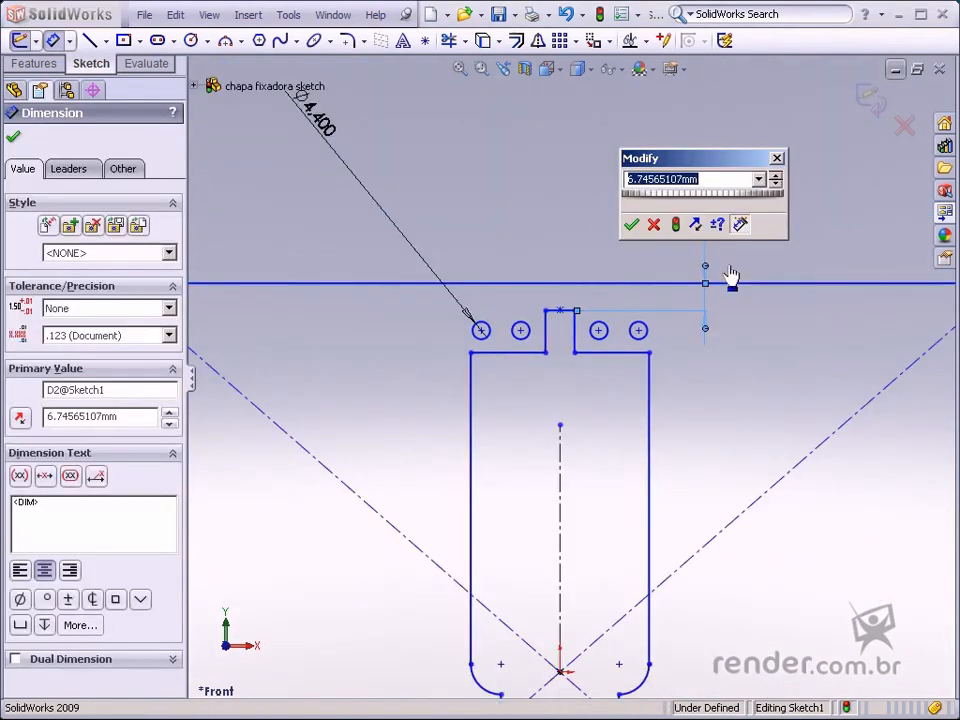
type("8")
key("Return")
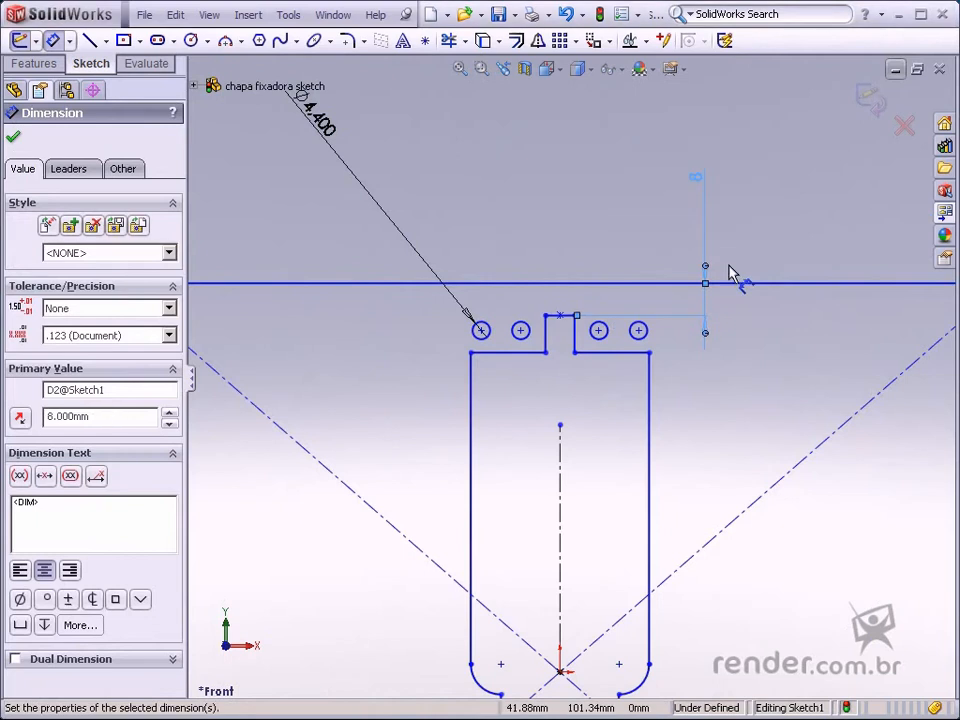
Move the 8 mm dimension text closer to the outer rectangle's top edge
scroll(576, 420, "up", 3)
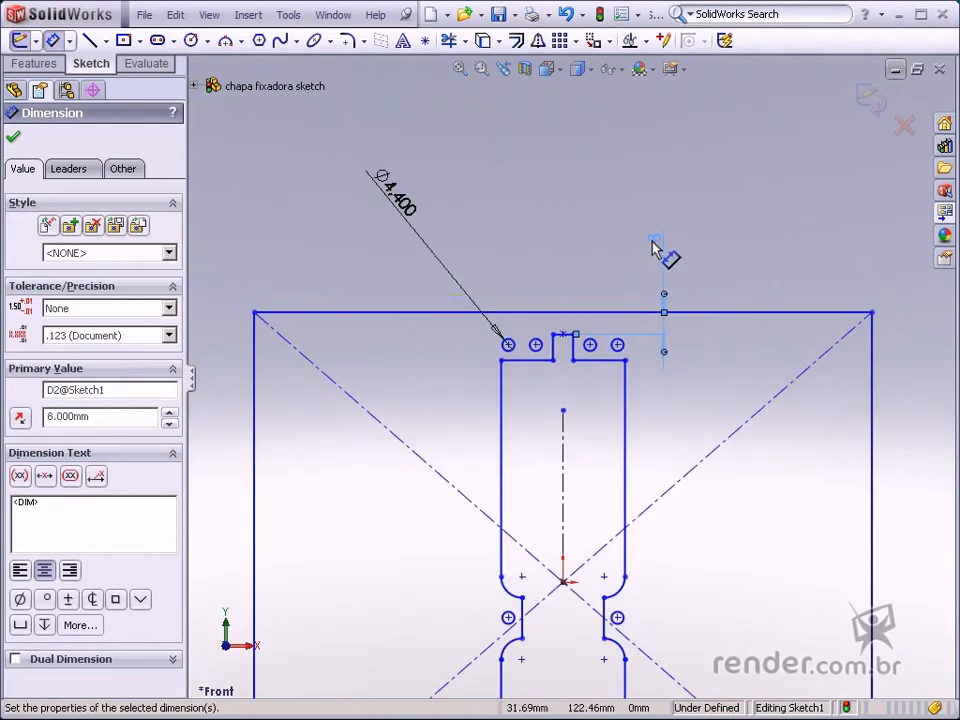
left_click_drag(660, 242, 656, 281)
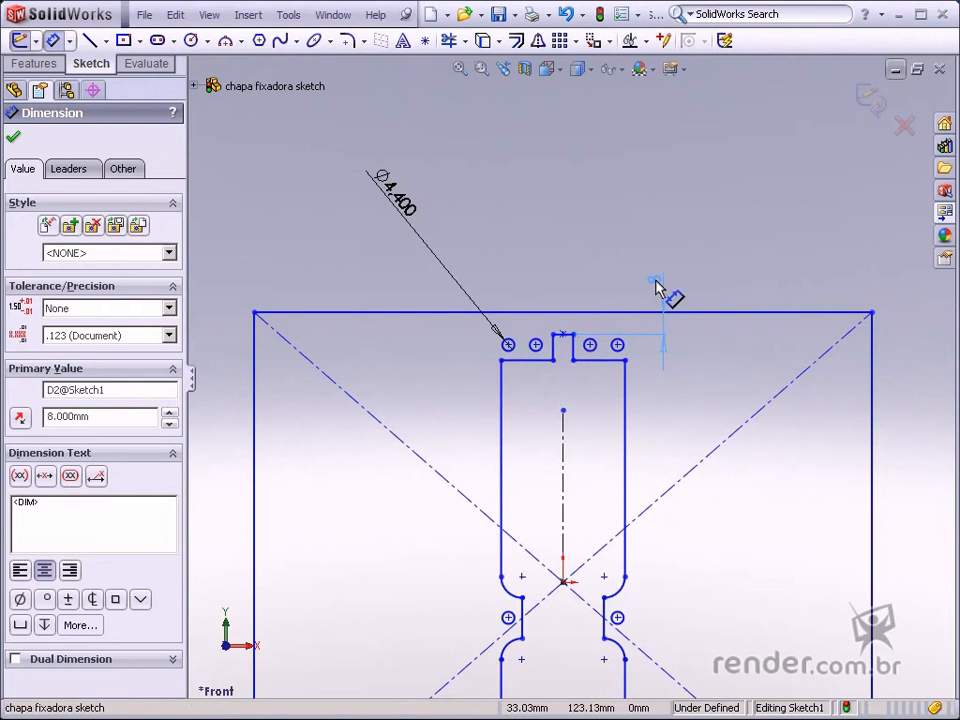
left_click(744, 280)
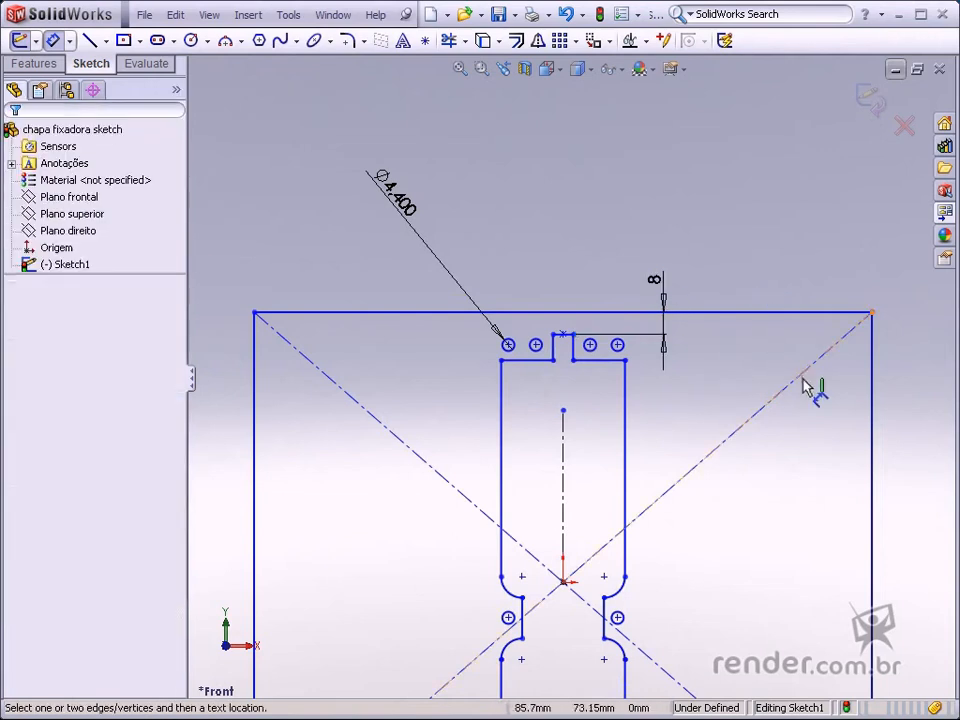
Dimension the outer rectangle's width as 228 mm along its top edge
scroll(770, 470, "up", 6)
scroll(660, 480, "down", 4)
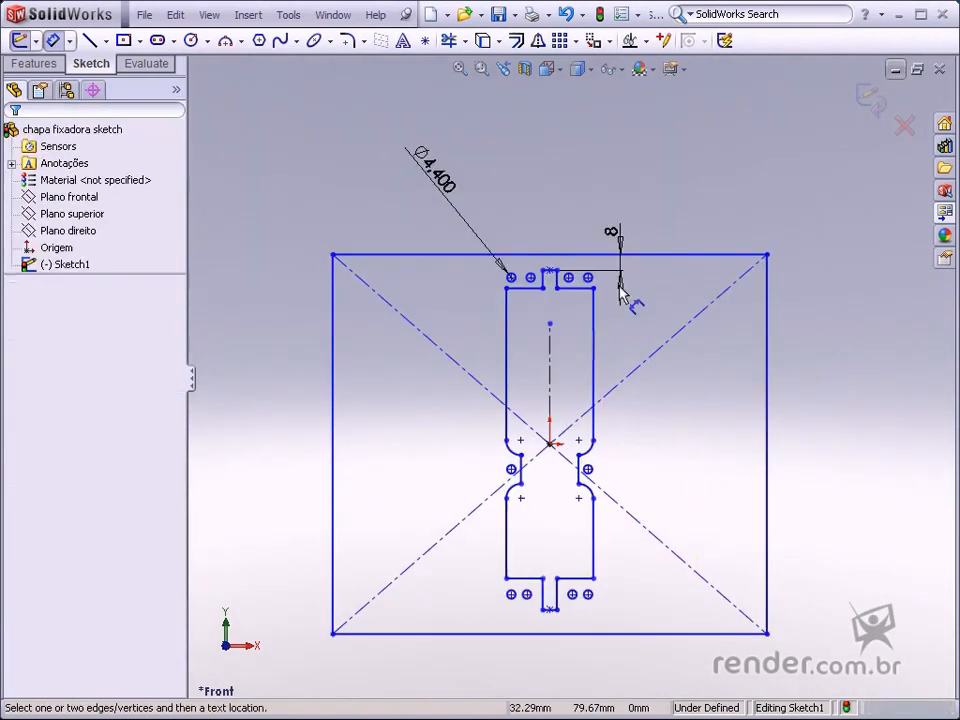
left_click(690, 250)
left_click(690, 238)
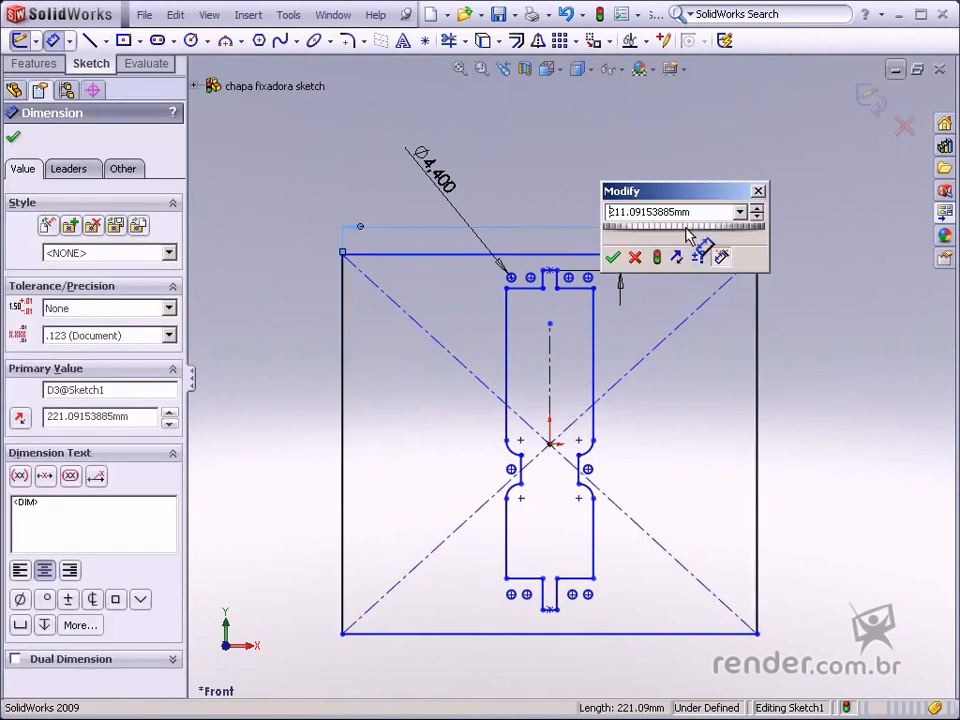
type("228")
key("Return")
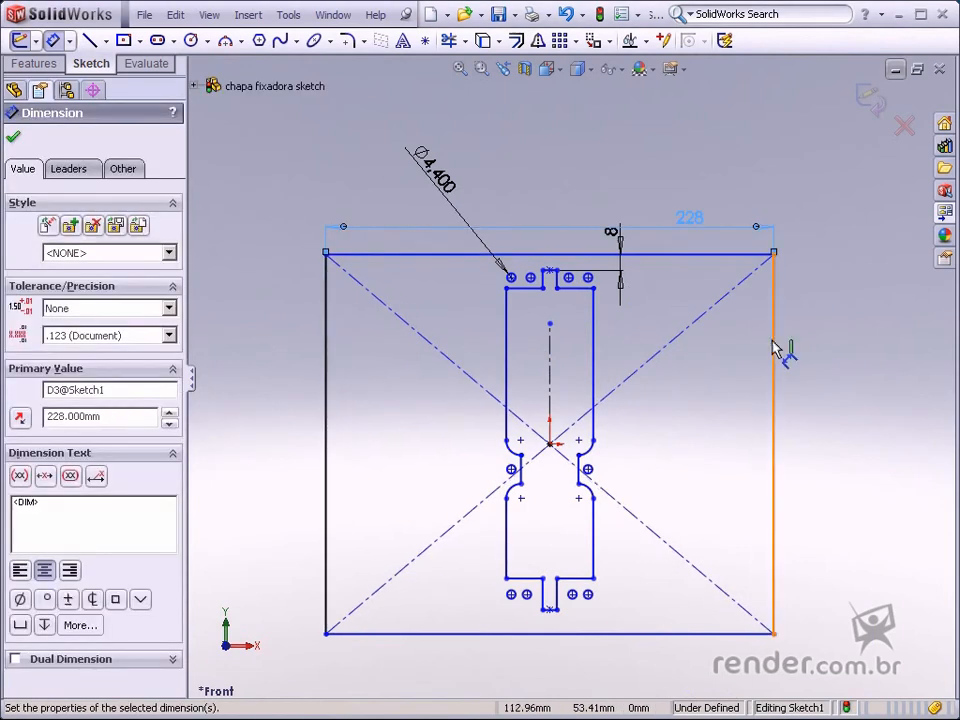
Dimension the outer rectangle's height as 190.5 mm along its right edge
left_click(776, 353)
left_click(804, 356)
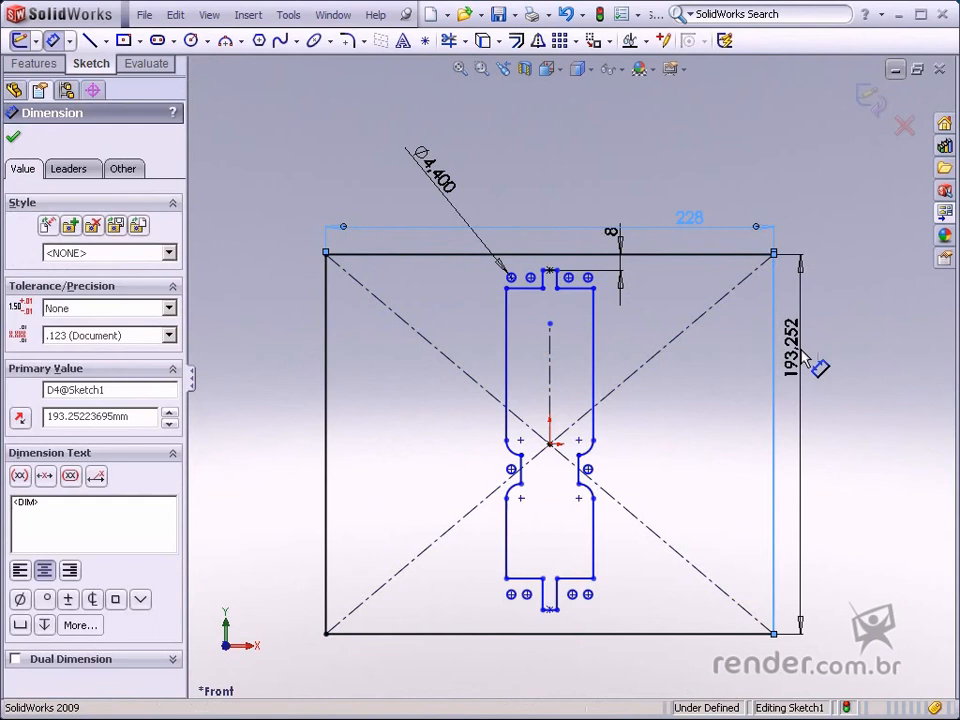
type("190.5")
key("Return")
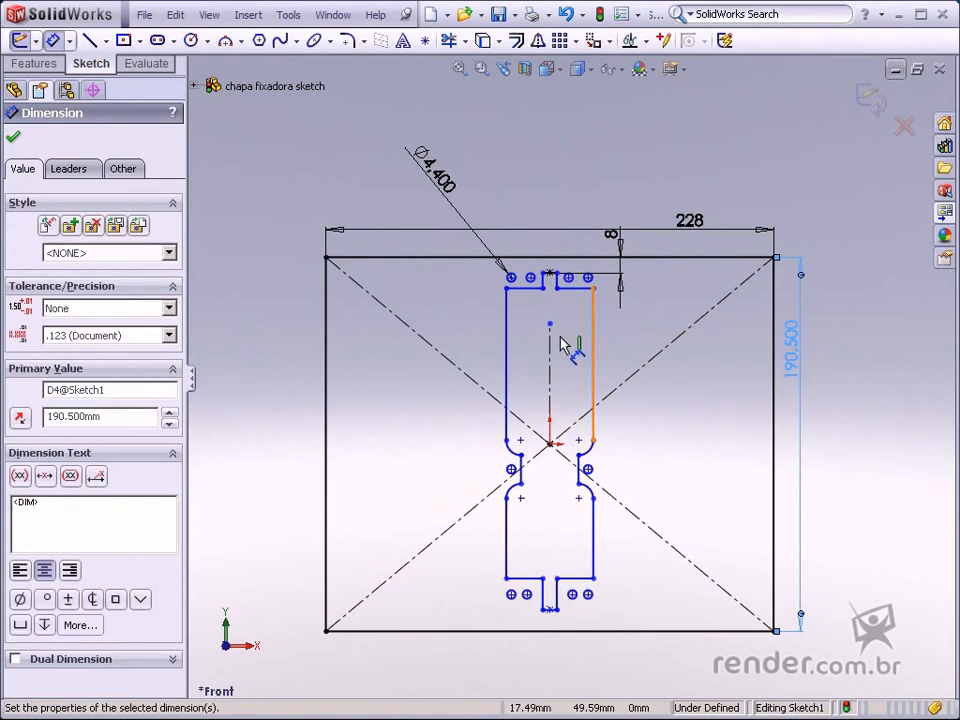
Examine the inner profile from its upper tab and holes down to the lower tab for geometry still lacking dimensions
scroll(557, 334, "down", 4)
scroll(664, 334, "up", 5)
scroll(622, 540, "down", 2)
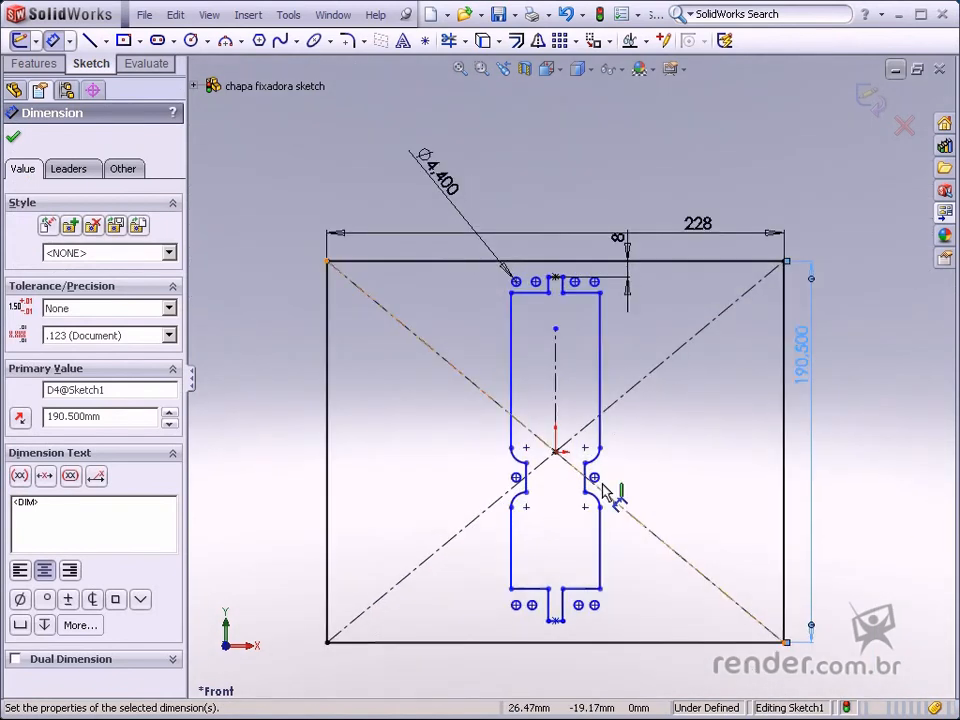
scroll(546, 357, "down", 2)
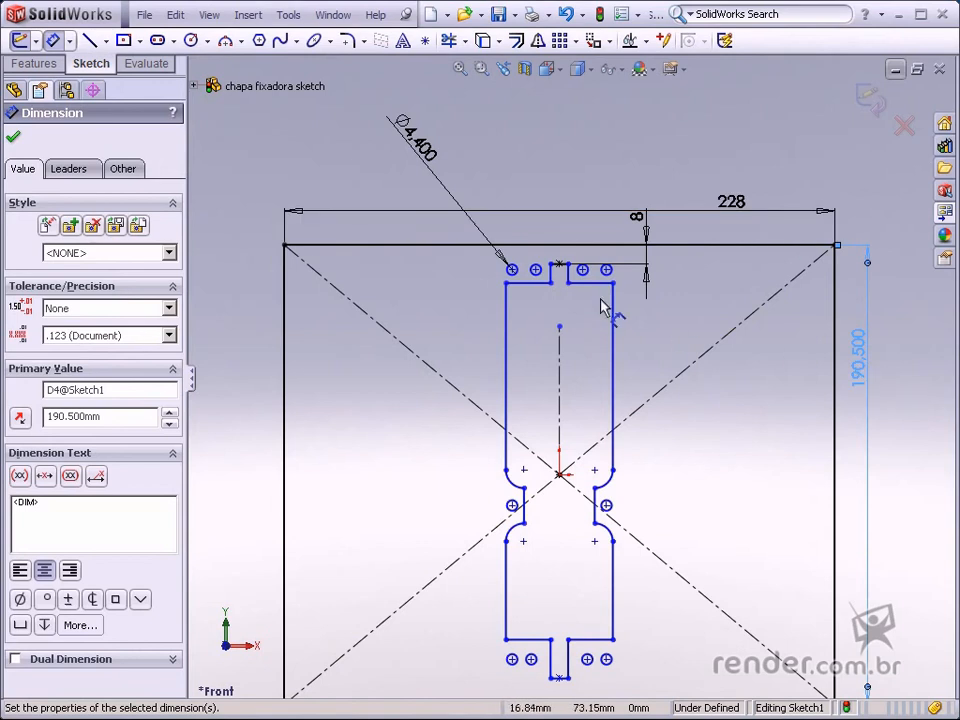
scroll(575, 287, "down", 3)
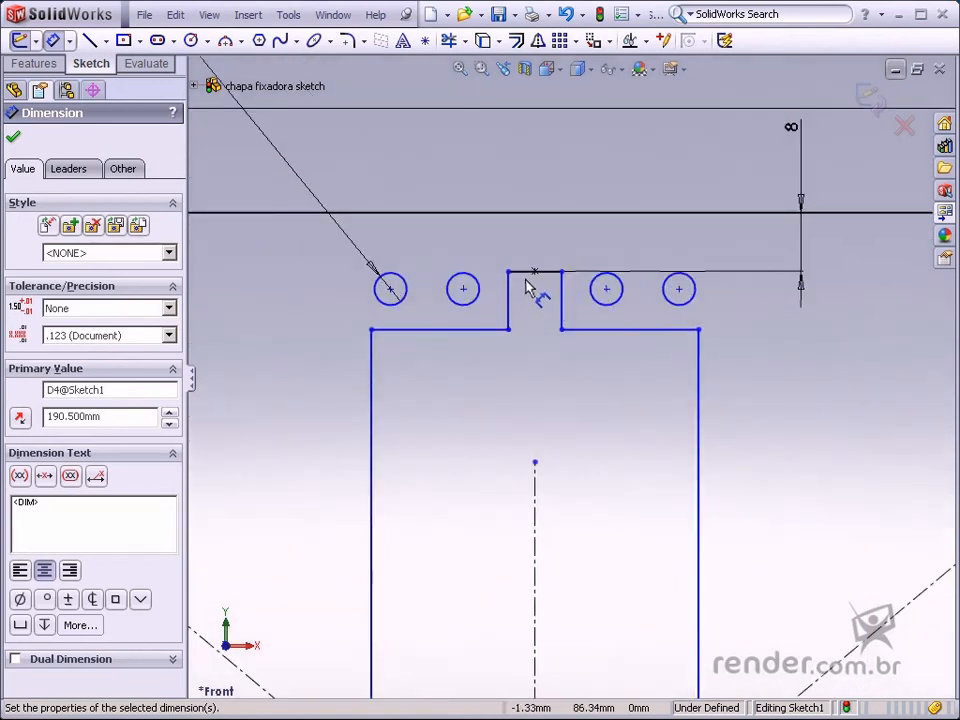
scroll(531, 281, "up", 5)
scroll(517, 613, "up", 3)
scroll(525, 592, "down", 4)
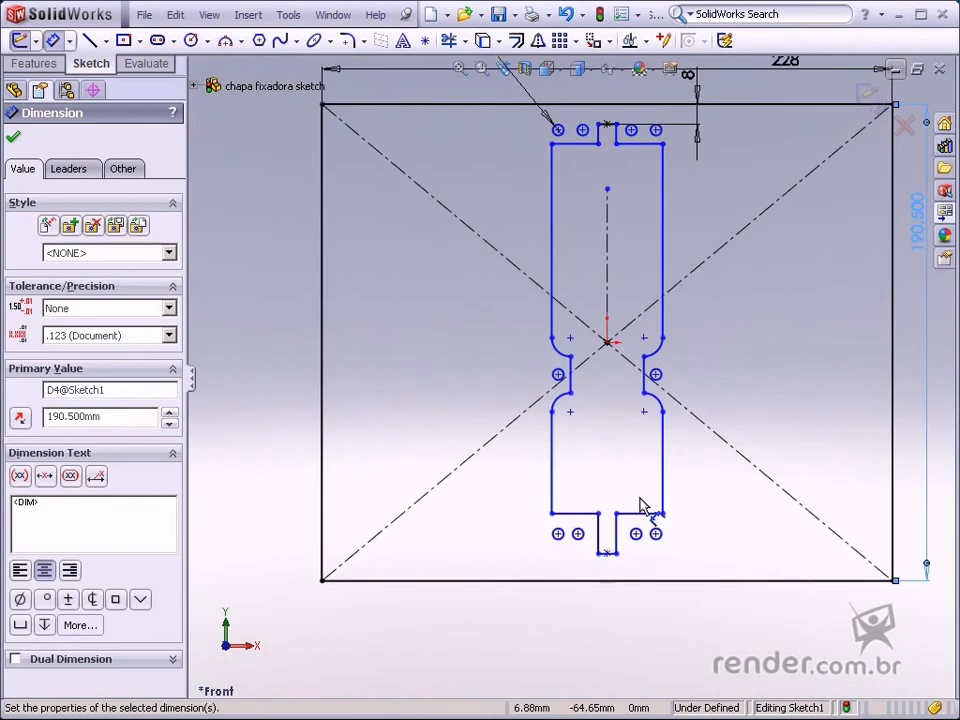
scroll(648, 475, "up", 2)
scroll(614, 336, "down", 4)
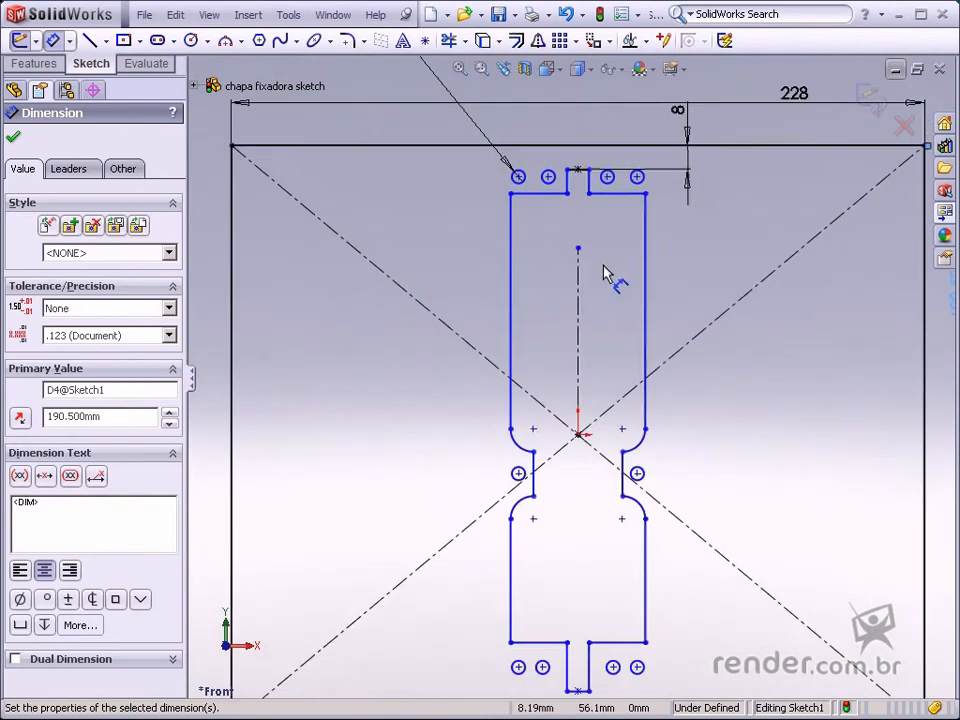
scroll(592, 335, "up", 2)
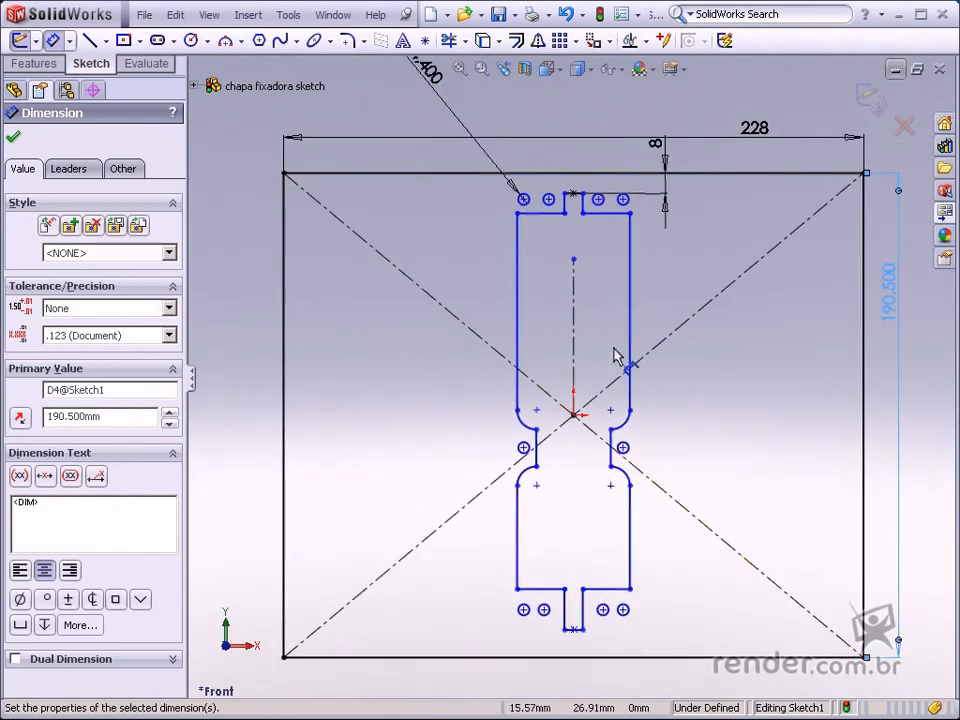
Dimension the width of the inner profile's upper tab as 4.83 mm
scroll(578, 215, "down", 2)
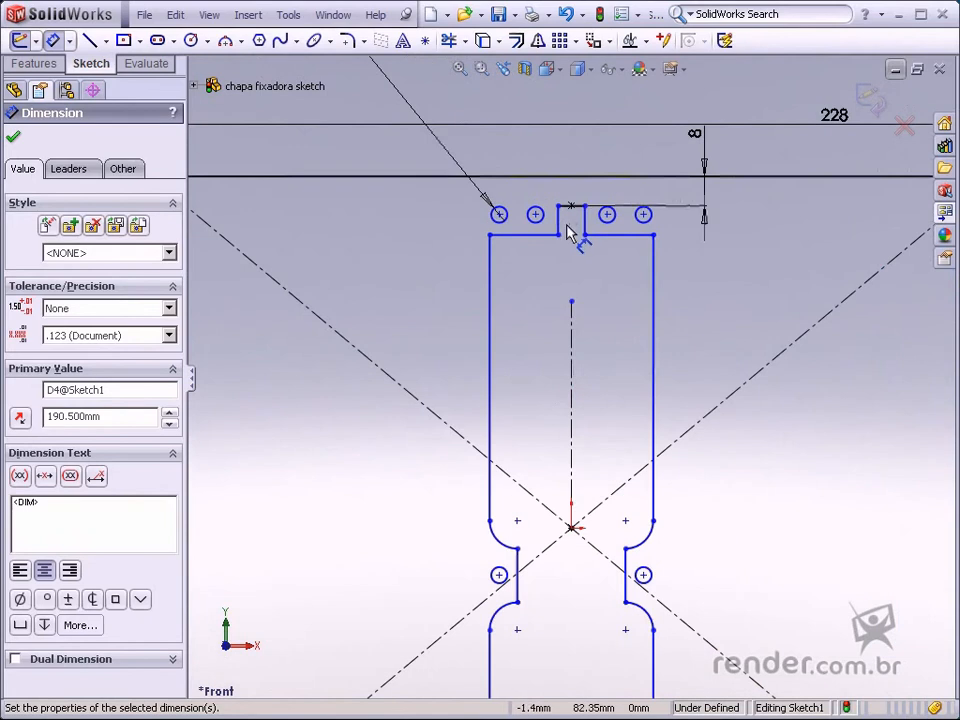
left_click(567, 209)
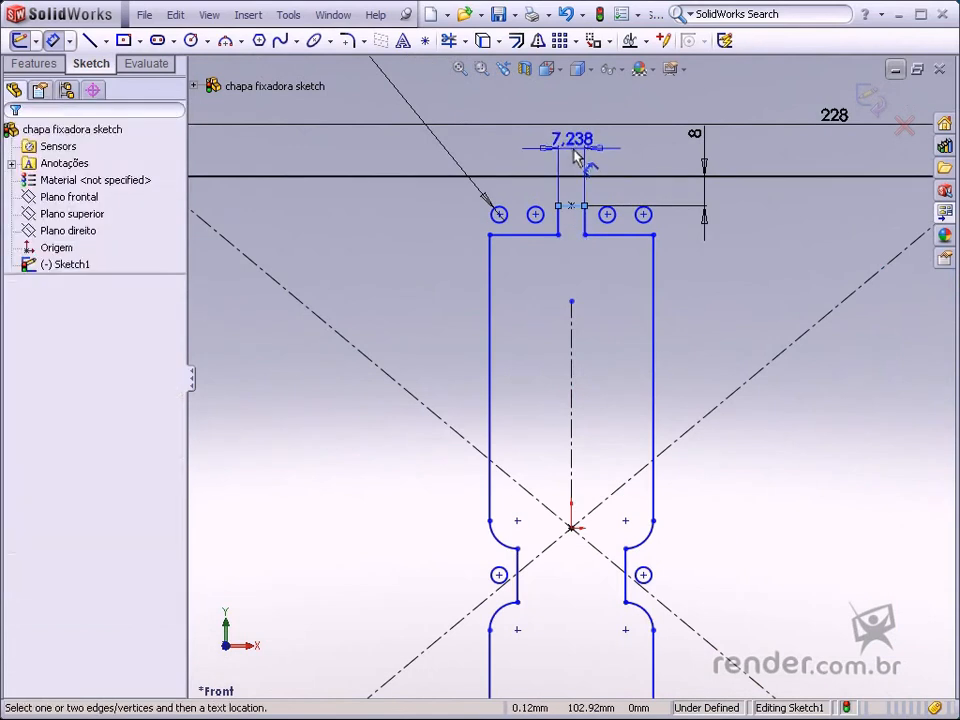
left_click(576, 155)
type("4.83")
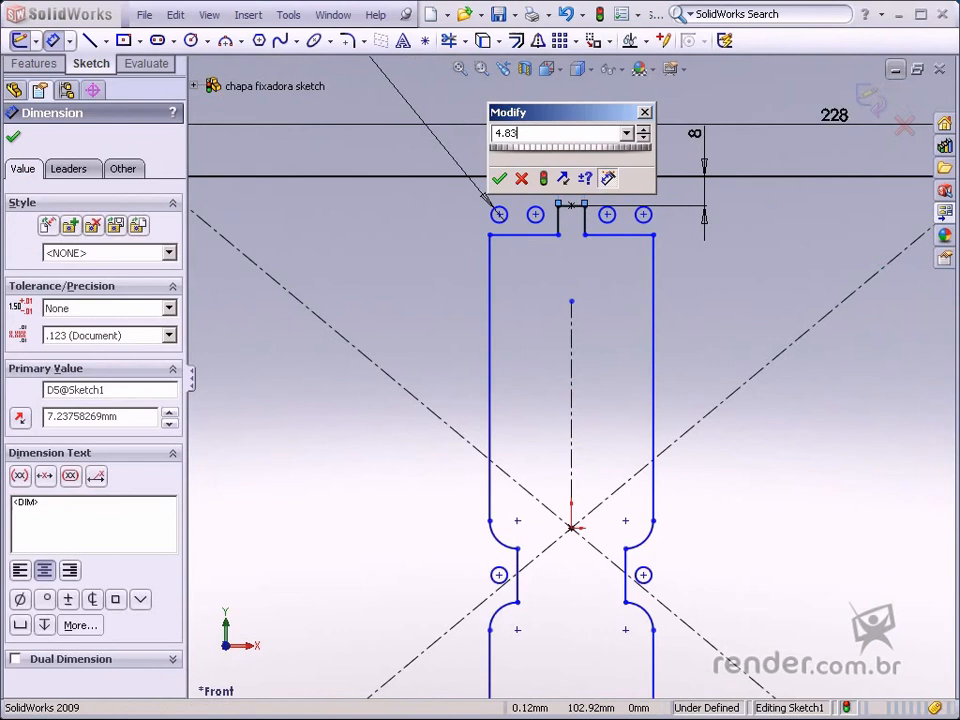
key("Return")
scroll(575, 214, "down", 1)
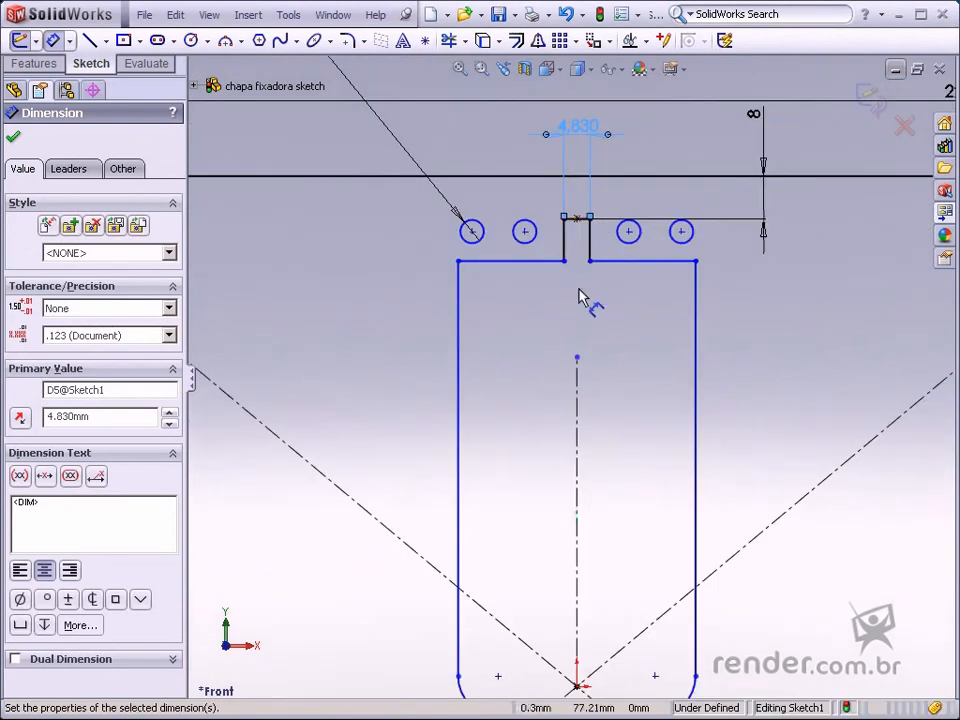
scroll(580, 297, "up", 4)
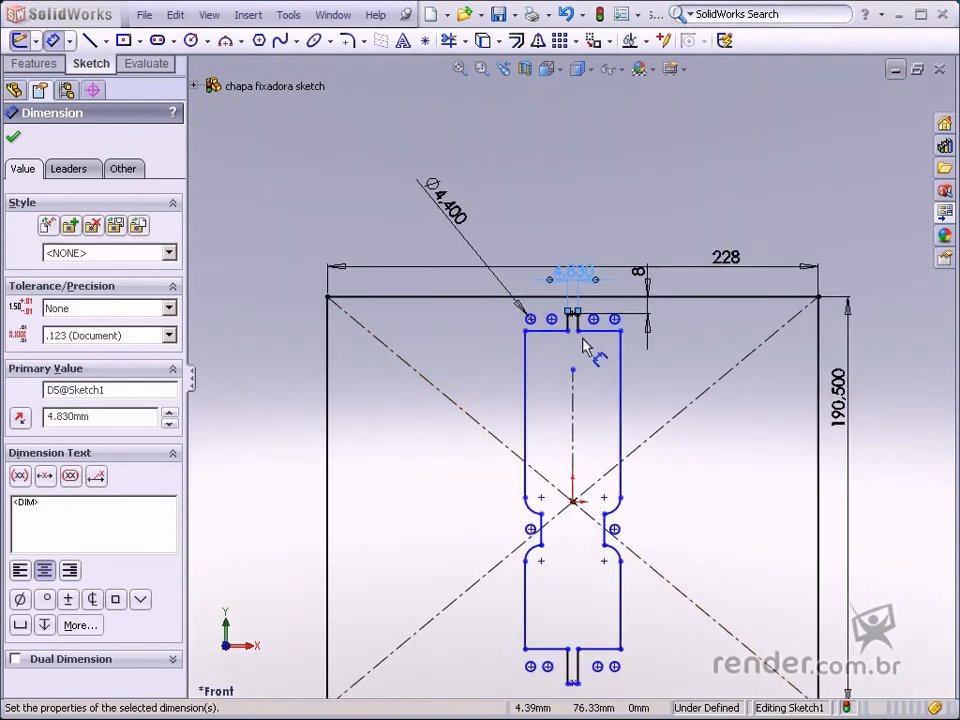
key("Escape")
Dimension the upper tab's height as 10 mm, from its top edge to the horizontal shoulder edge
scroll(566, 315, "down", 3)
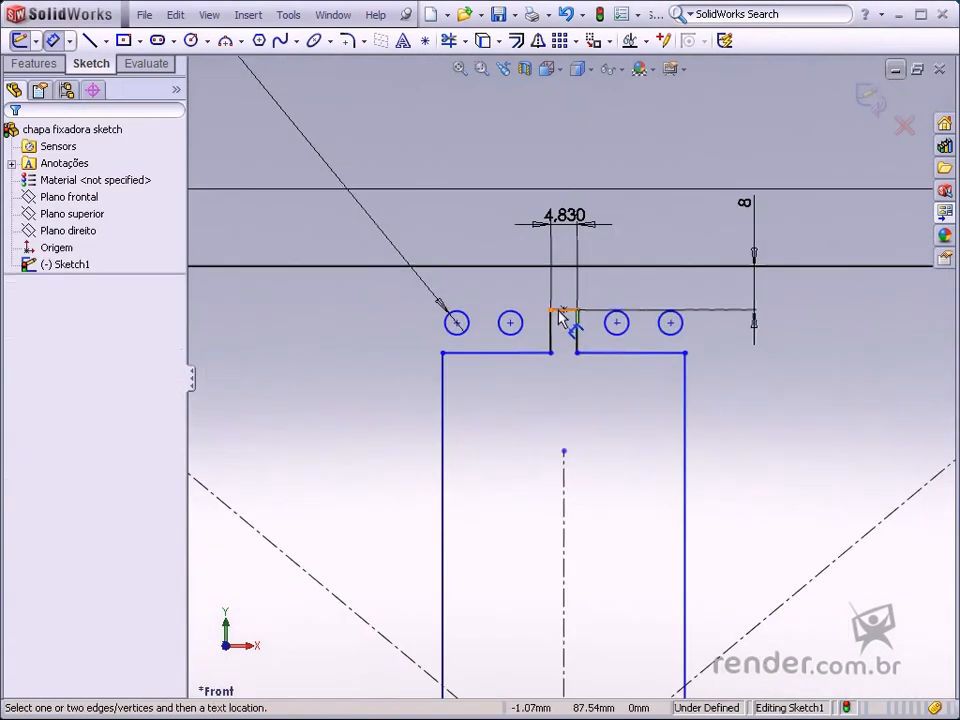
left_click(559, 311)
left_click(605, 354)
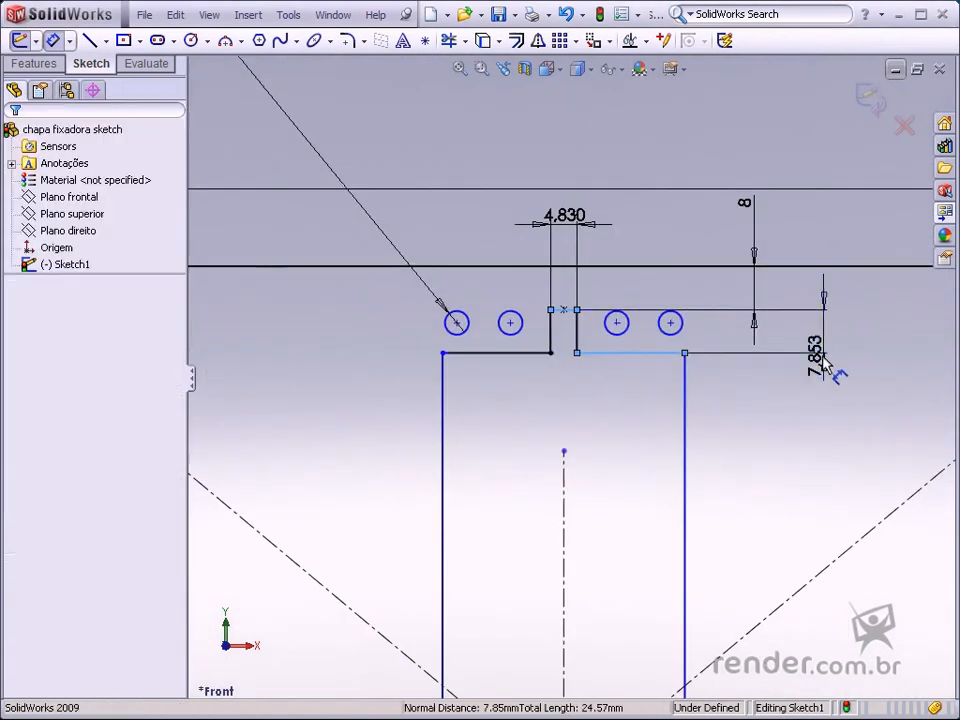
left_click(824, 366)
type("10")
key("Return")
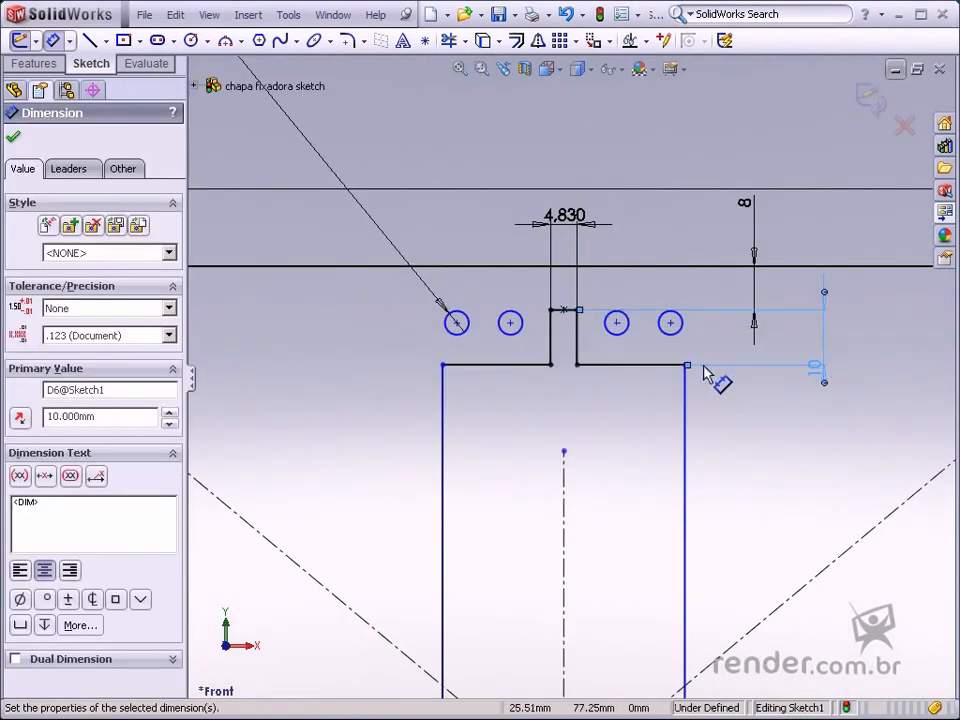
Dimension the horizontal distance from the upper row's inner left hole centre to the upper tab's midpoint as 8.3 mm
scroll(570, 302, "down", 2)
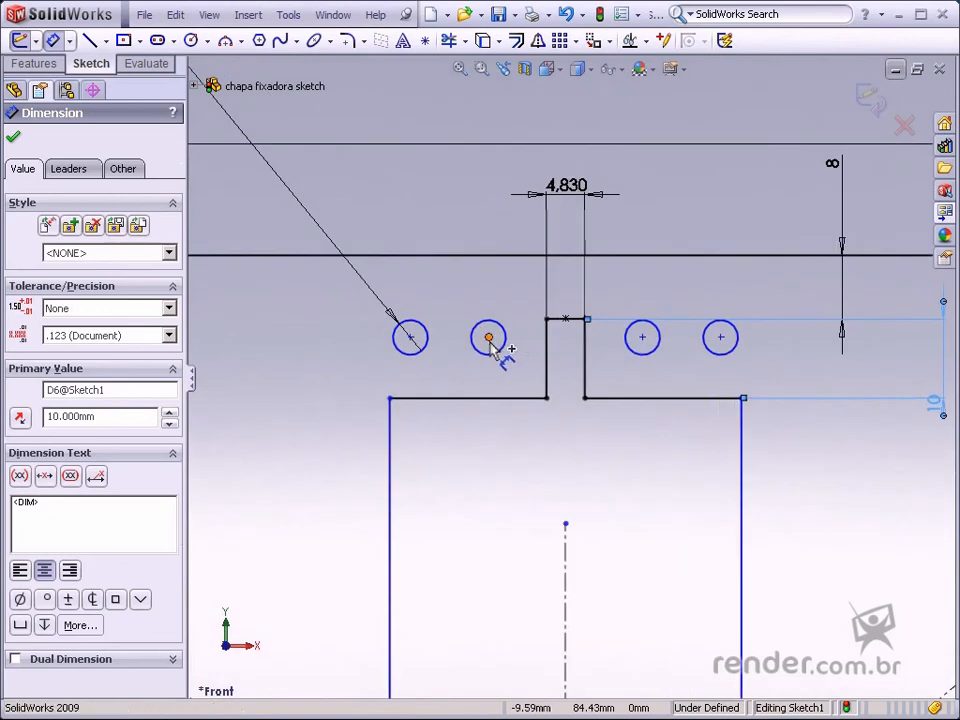
left_click(489, 337)
left_click(566, 319)
left_click(557, 490)
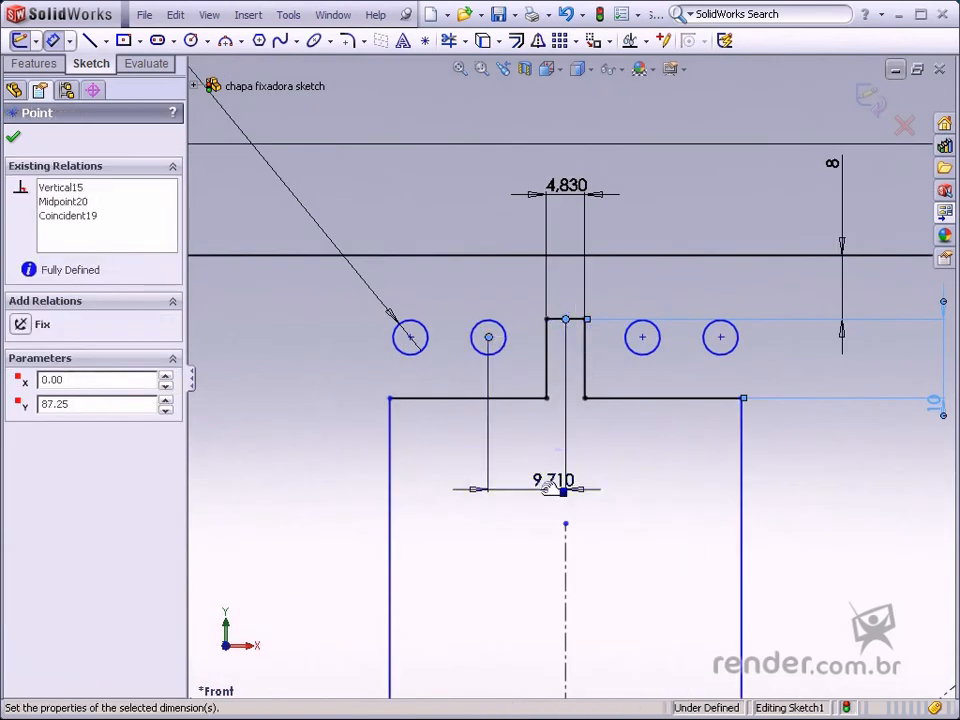
type("8")
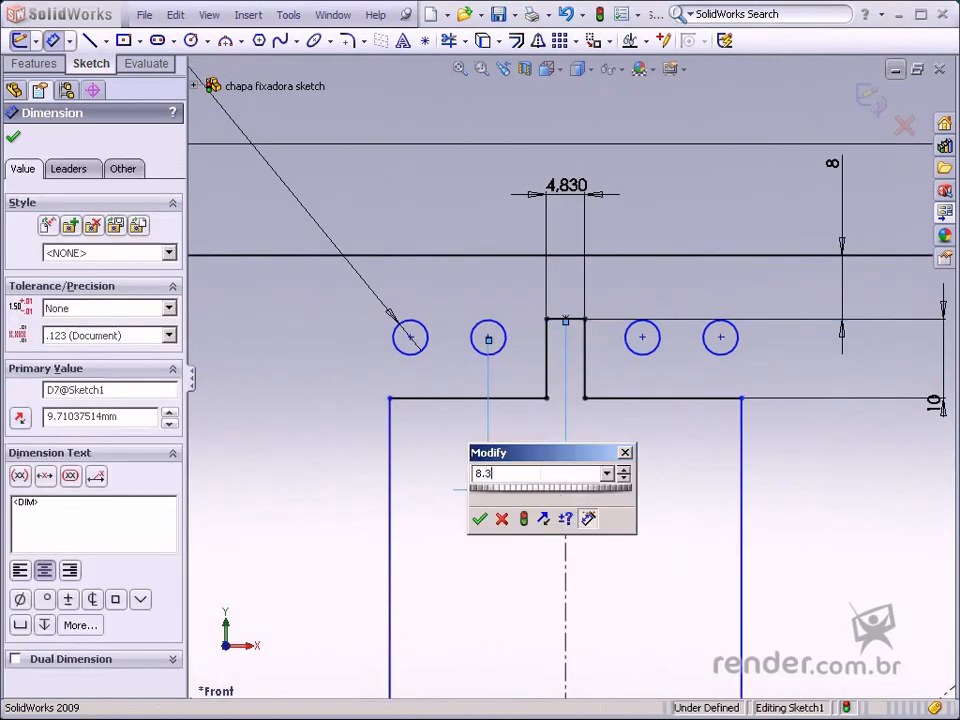
type(".3")
key("Return")
Dimension the centre-to-centre spacing of the two holes left of the upper tab as 9.86 mm
left_click(501, 339)
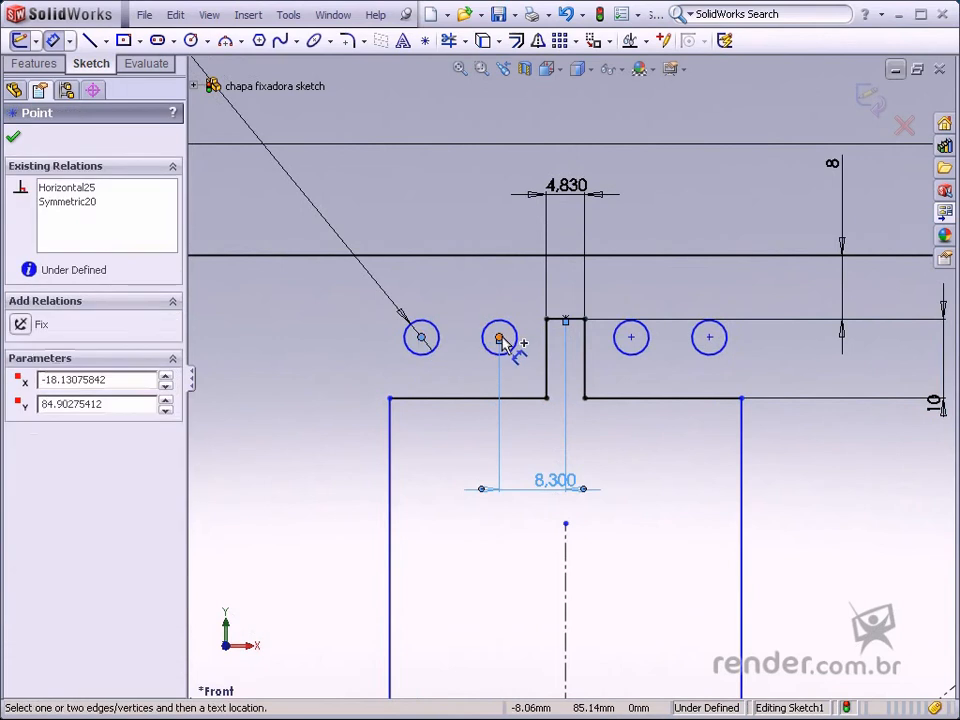
left_click(502, 338)
left_click(480, 511)
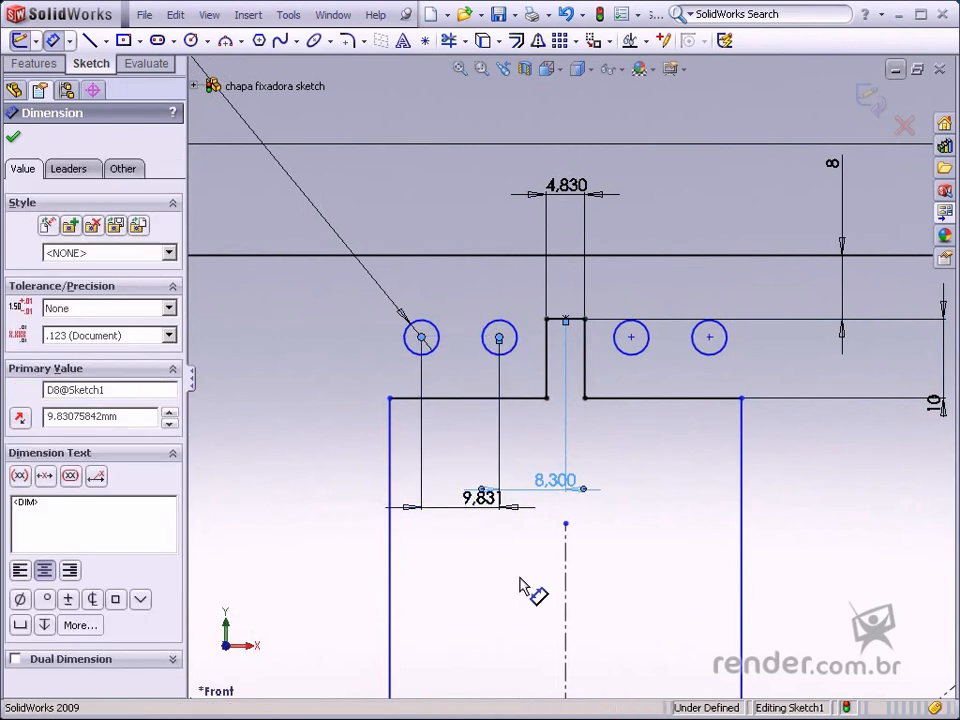
type("9.86")
key("Return")
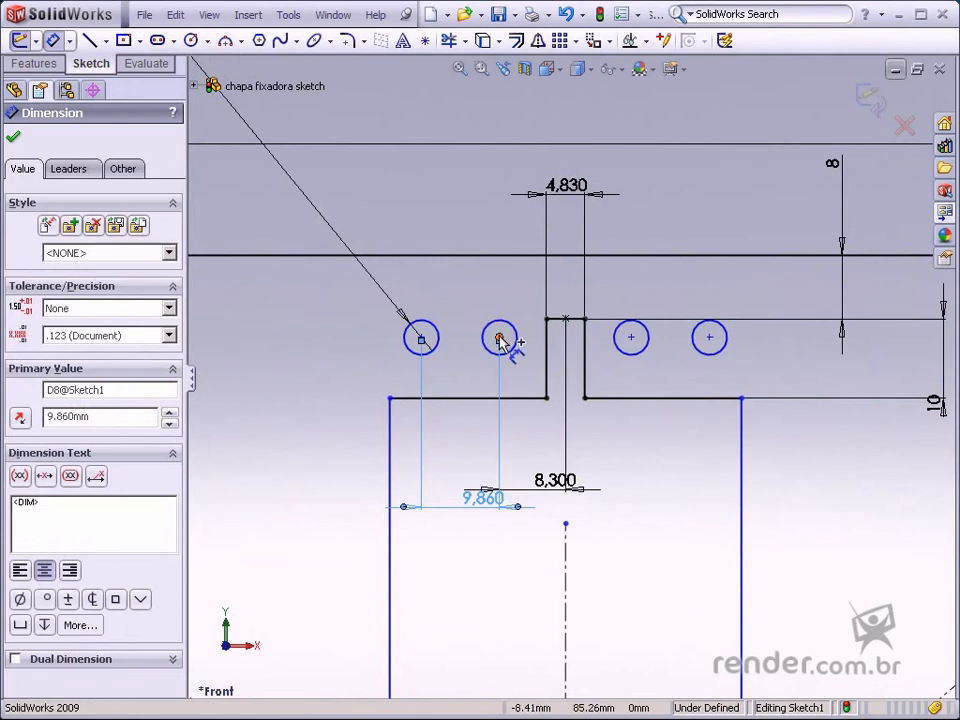
Dimension the vertical distance from the upper tab's top edge to the inner left hole's centre as 4.6 mm
left_click(550, 321)
left_click(550, 319)
left_click(424, 284)
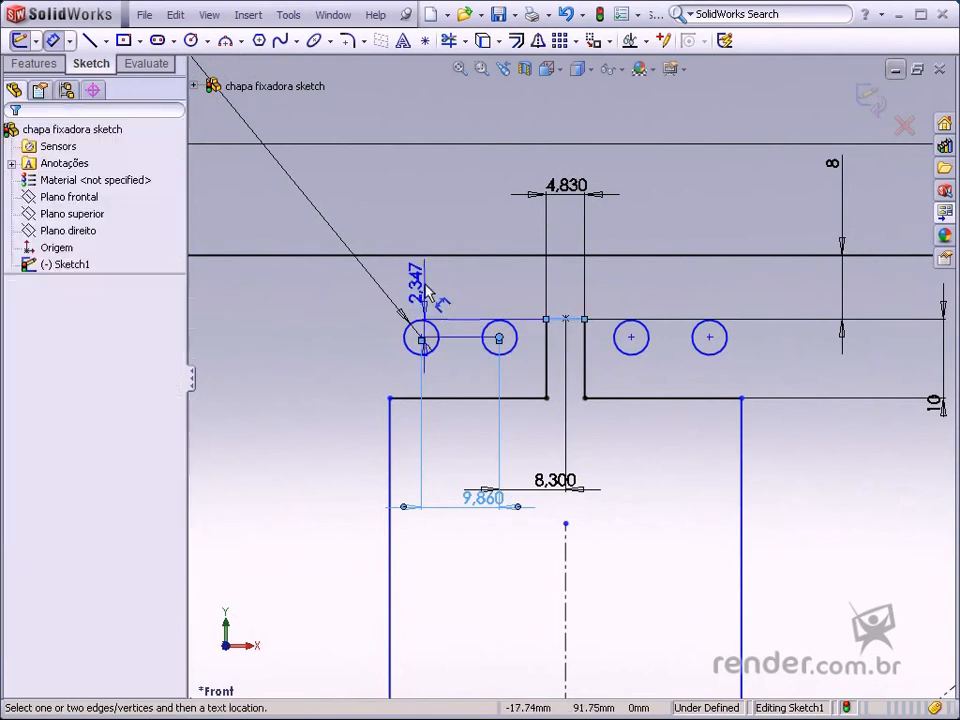
type("4.6")
key("Return")
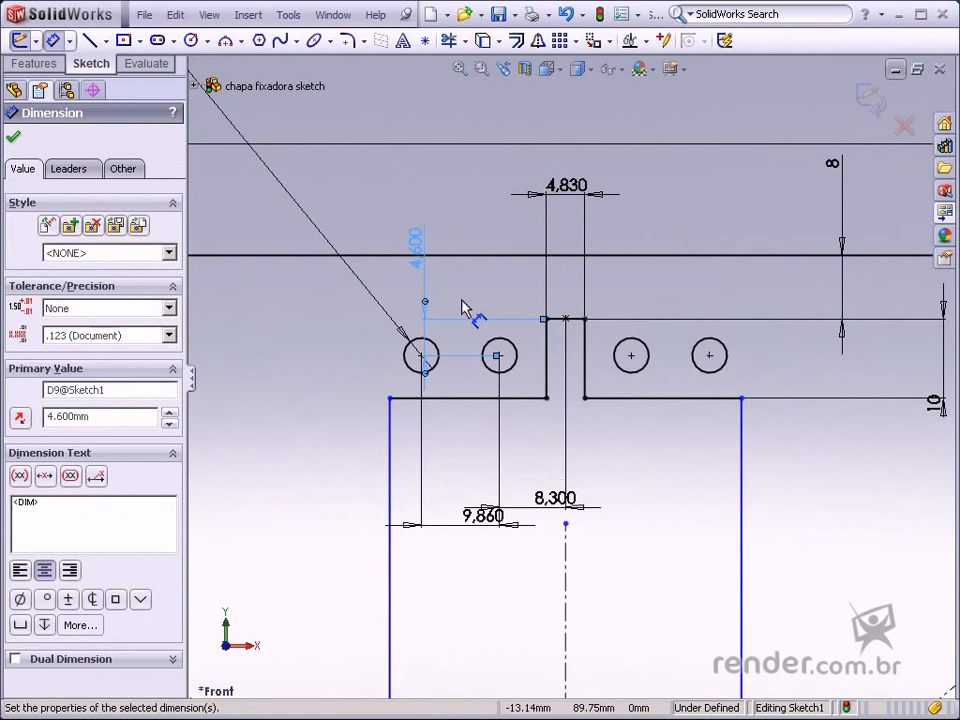
Dimension the vertical distance from the upper left shoulder edge to the lower end of the arc above the neck as 93.7 mm
scroll(549, 612, "up", 3)
scroll(549, 612, "down", 2)
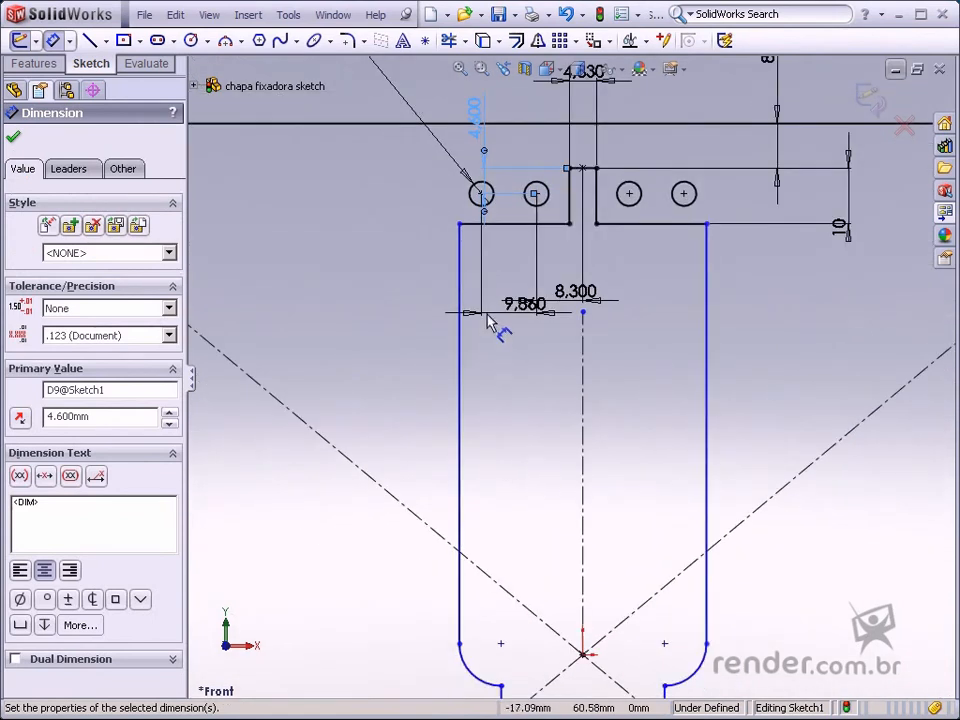
left_click(508, 225)
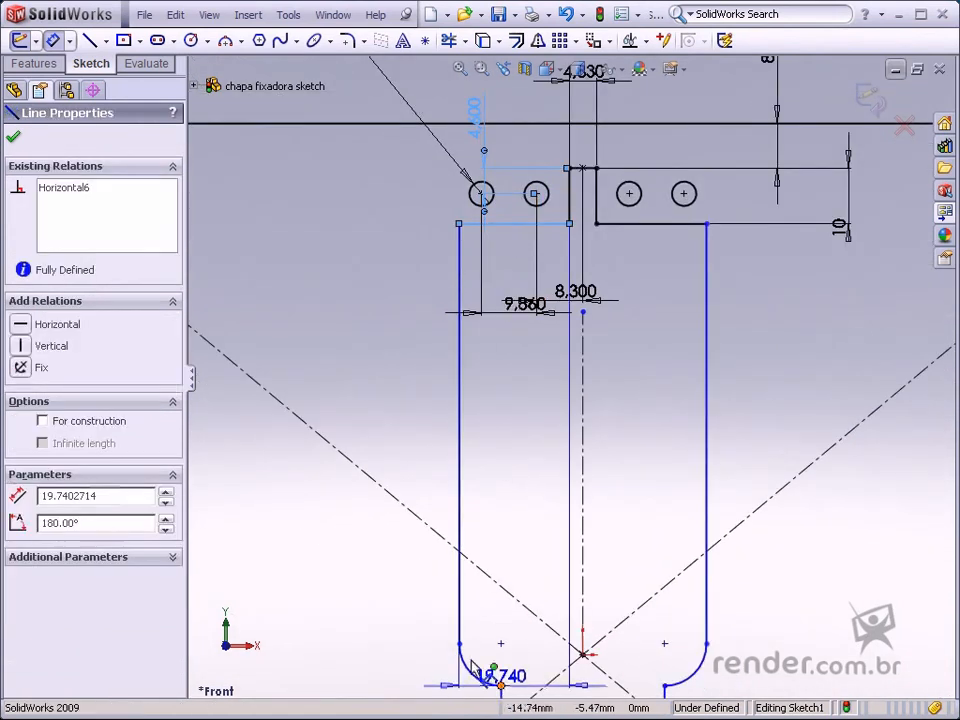
left_click(500, 686)
left_click(362, 521)
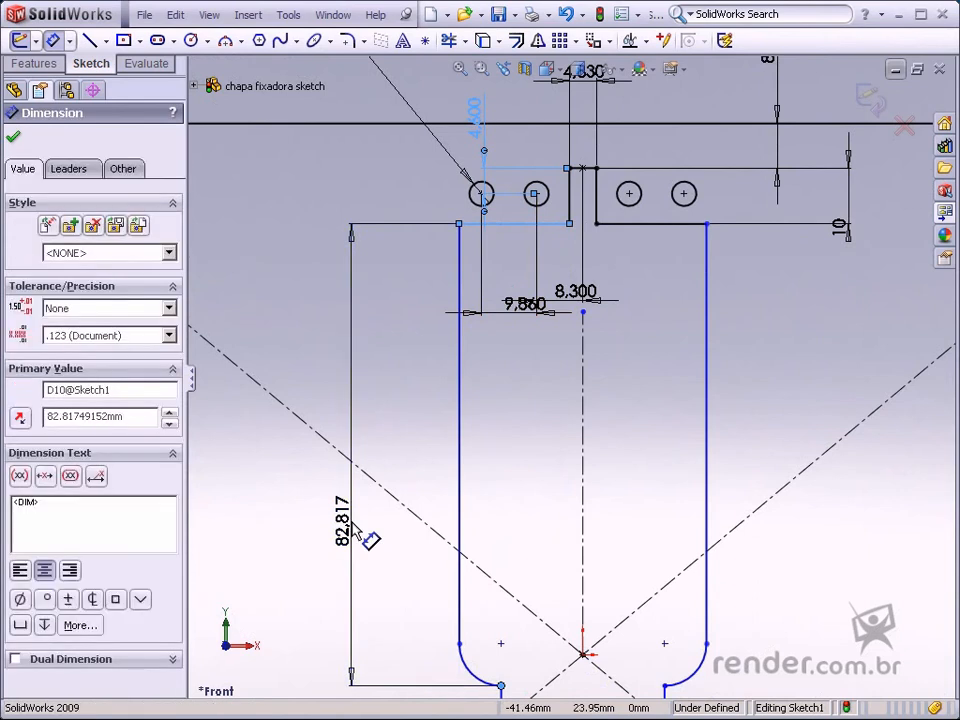
type("93.7")
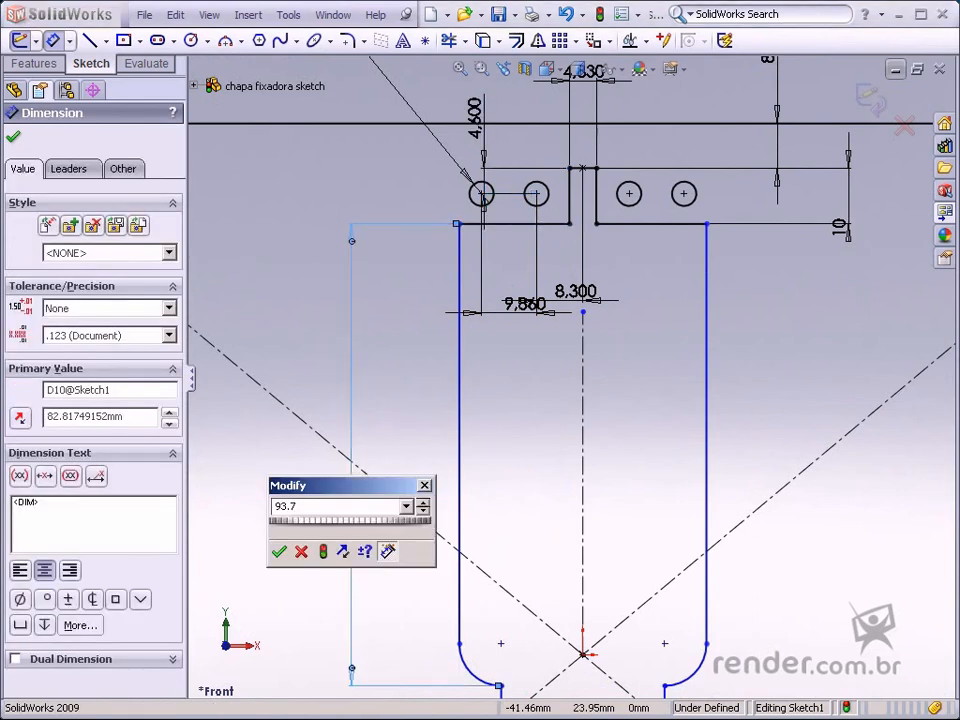
key("Return")
Dimension the distance from the inner profile's left vertical edge to the vertical centerline as 20 mm
left_click(582, 505)
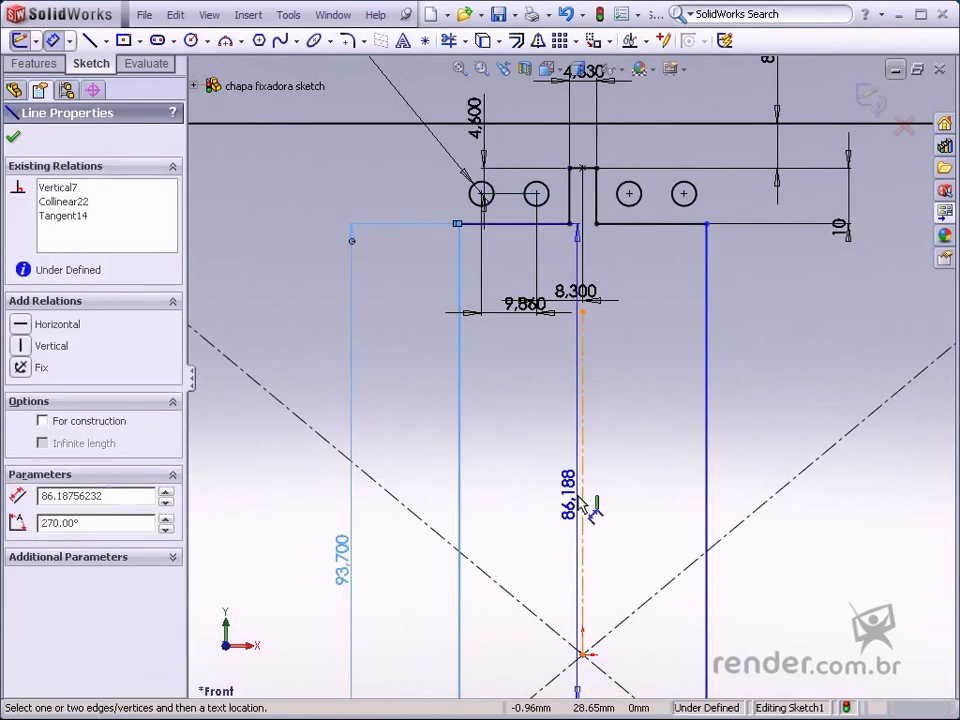
left_click(580, 497)
left_click(541, 474)
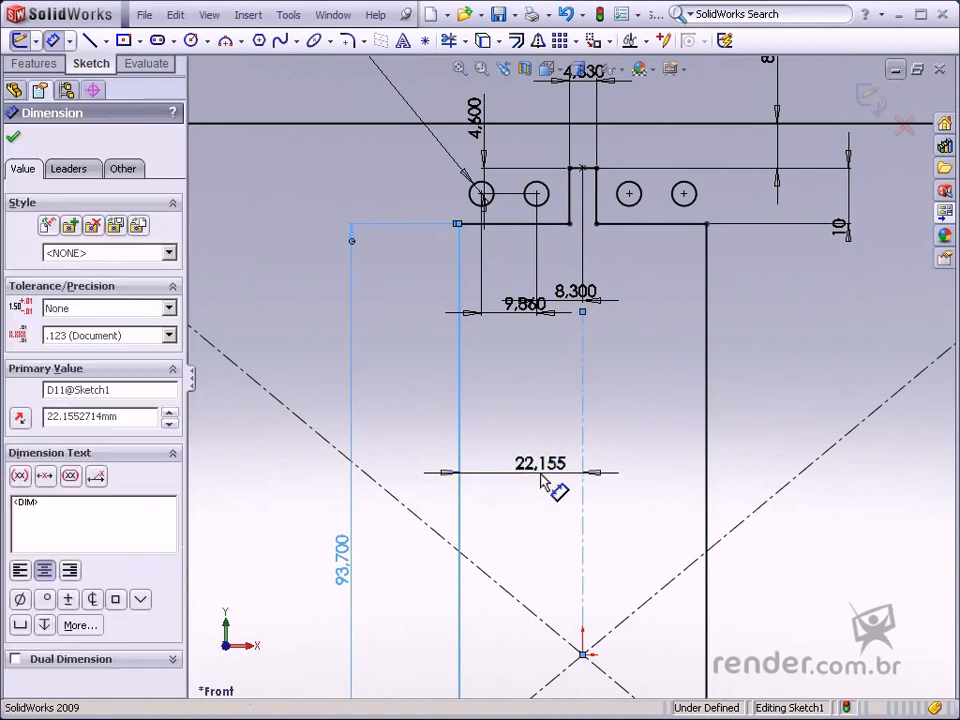
type("20")
key("Return")
Dimension the vertical distance from the neck's lower left endpoint to the lower left shoulder edge as 40.6 mm
middle_click_drag(594, 560, 606, 302, "ctrl")
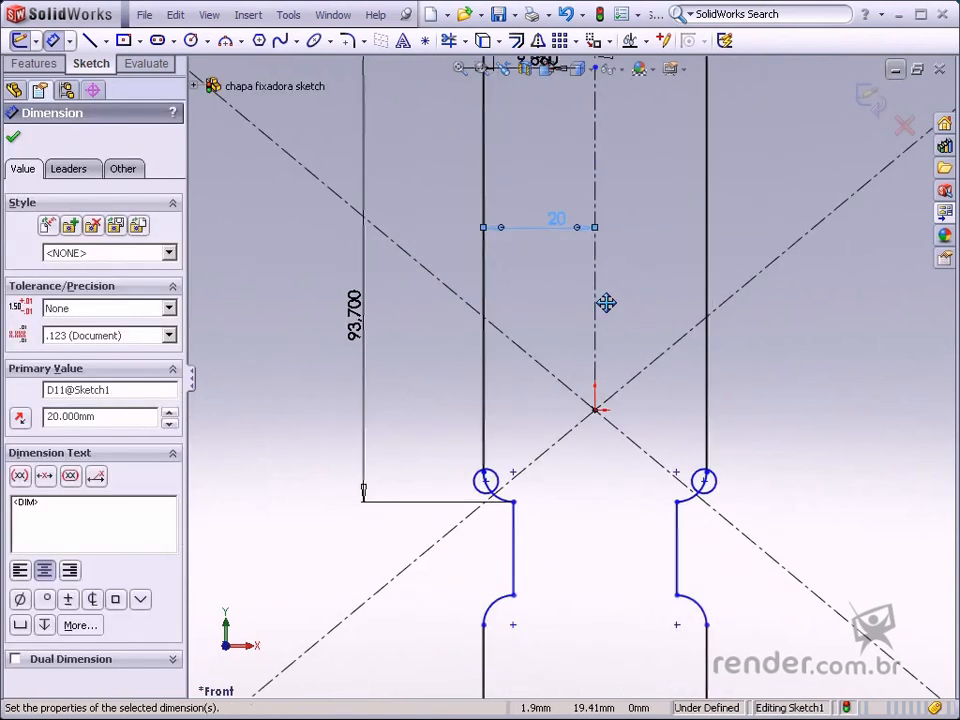
middle_click_drag(626, 531, 626, 420, "ctrl")
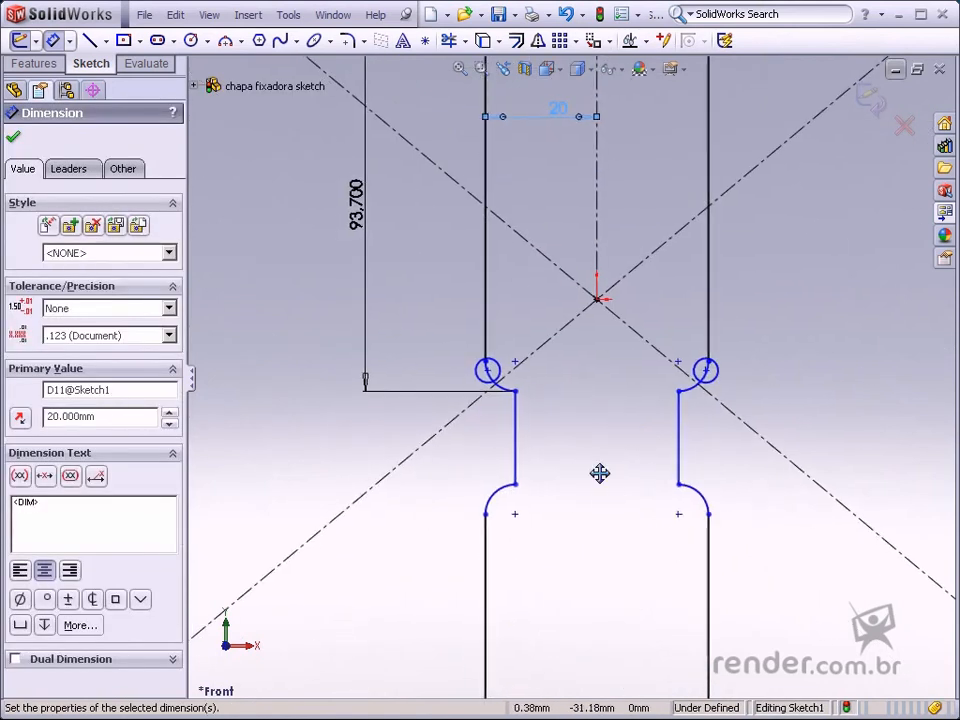
middle_click_drag(600, 474, 608, 379, "ctrl")
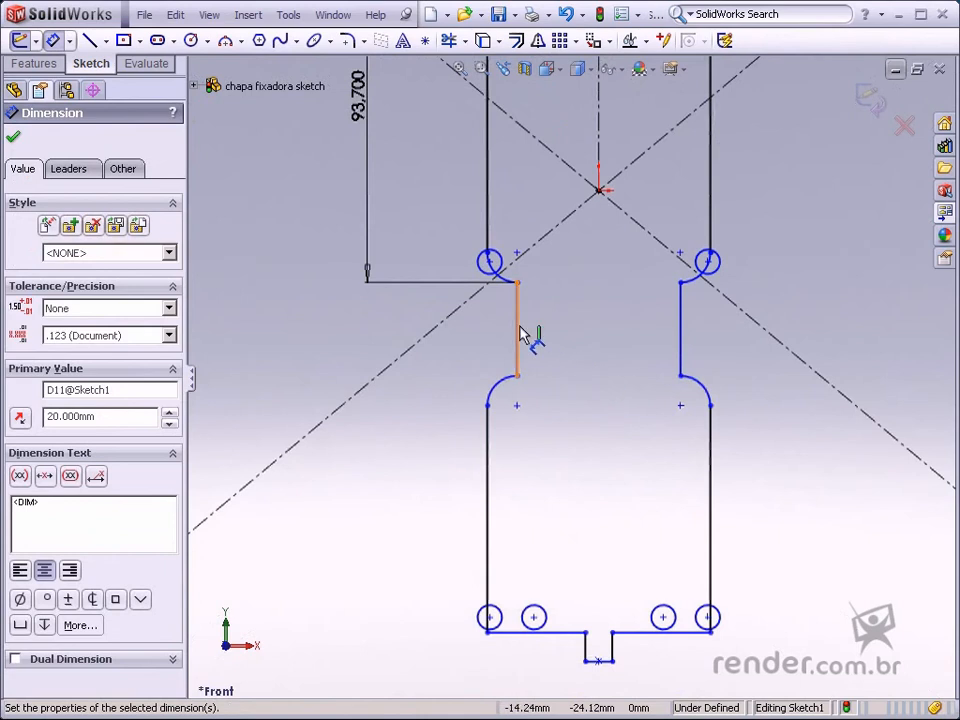
left_click(517, 376)
left_click(565, 634)
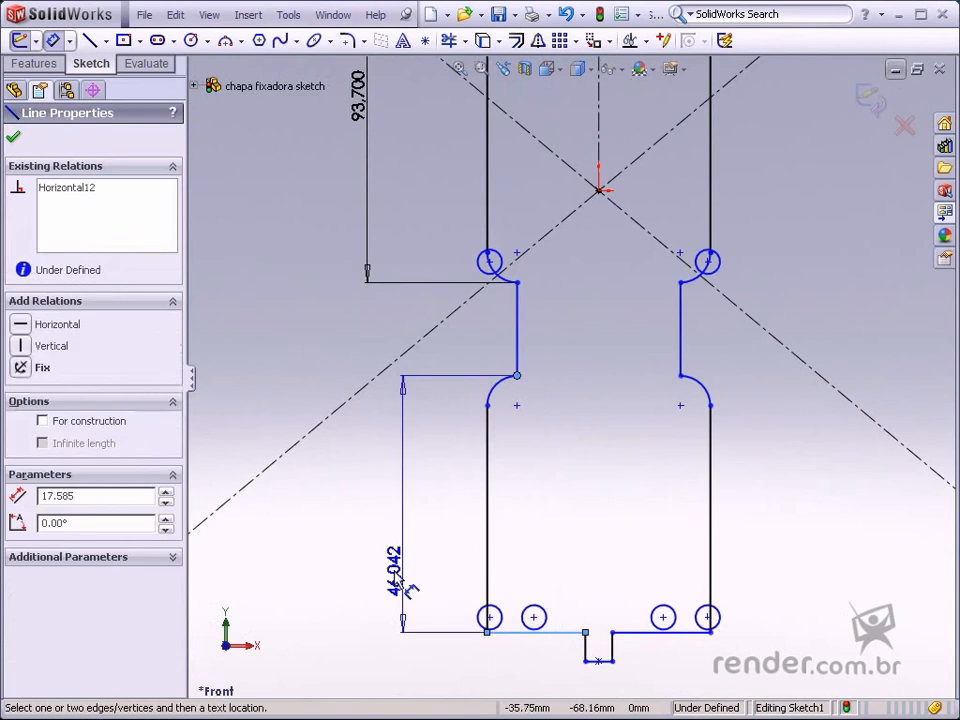
left_click(401, 547)
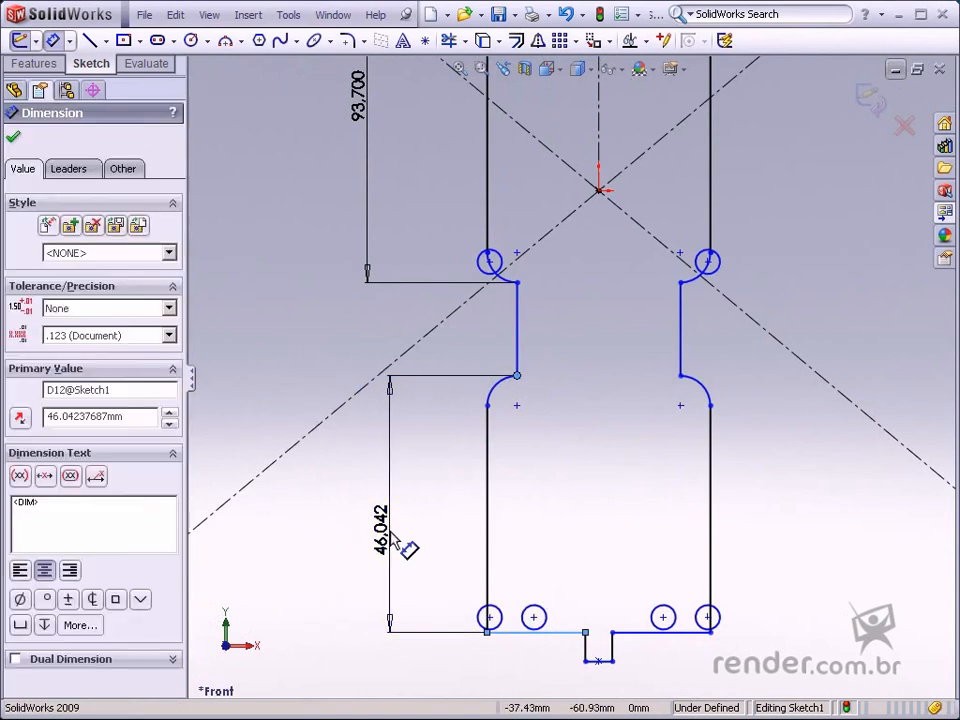
type("40.6")
key("Return")
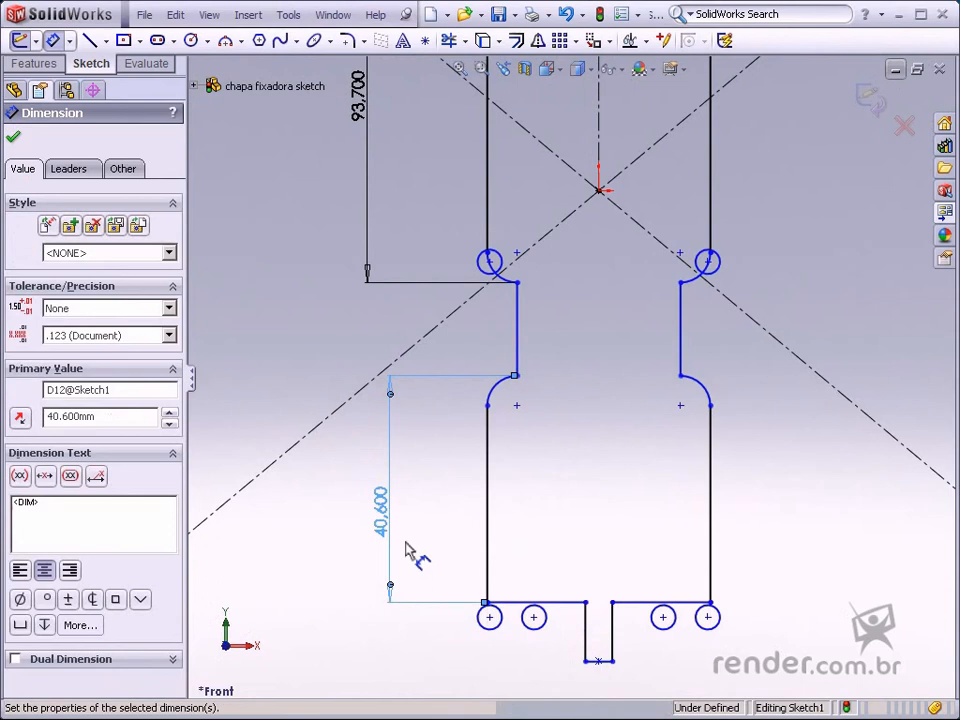
Dimension the radius of the left arc below the neck as 7.3 mm
left_click(527, 419)
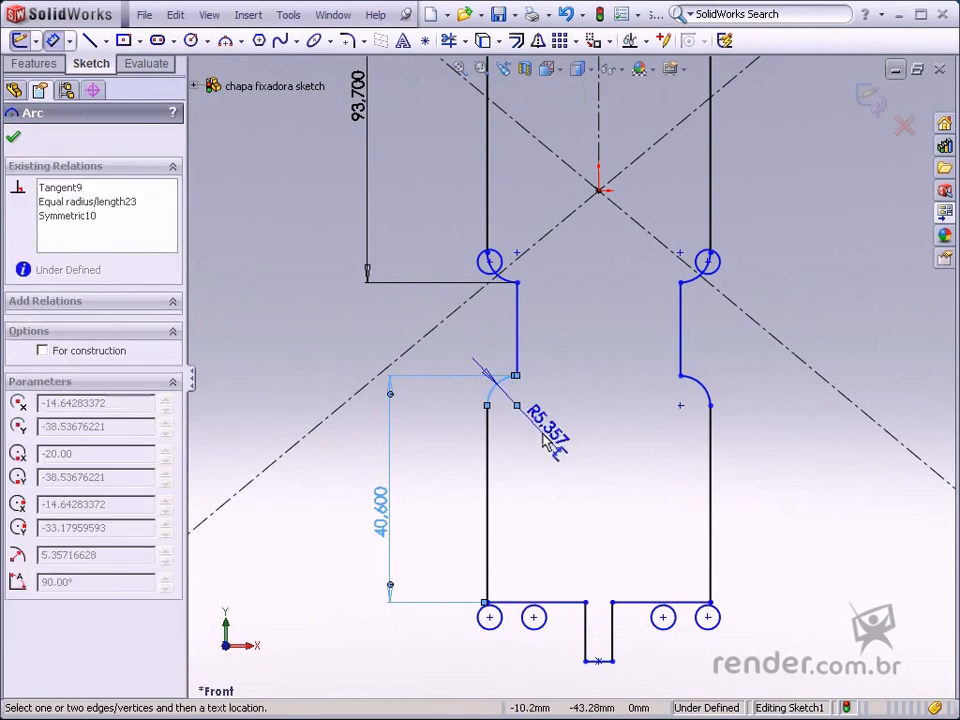
left_click(574, 462)
type("7.33")
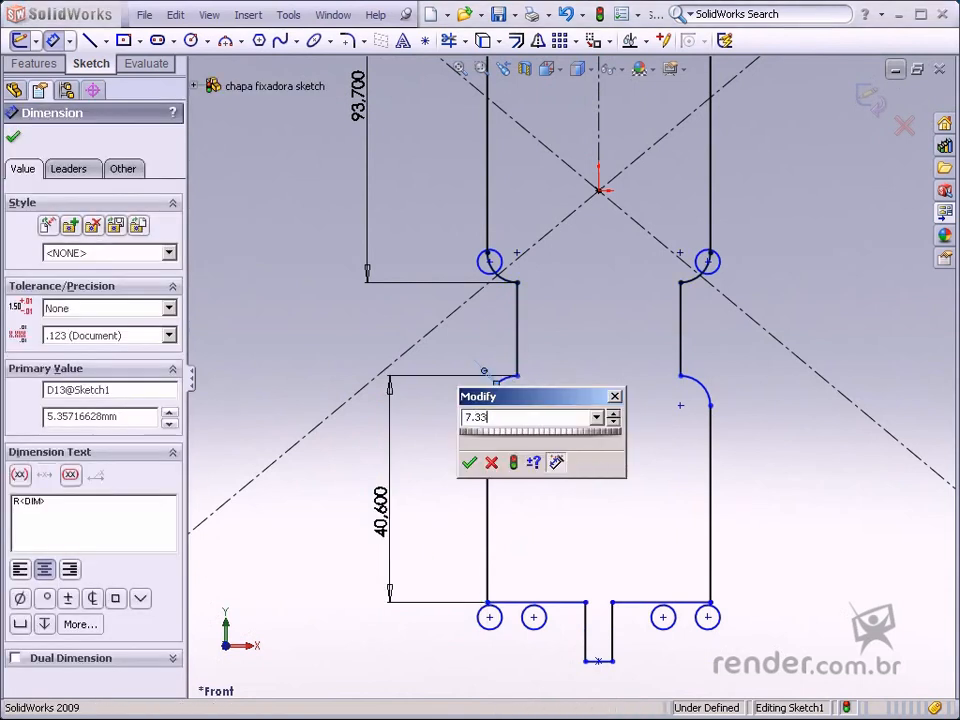
key("Return")
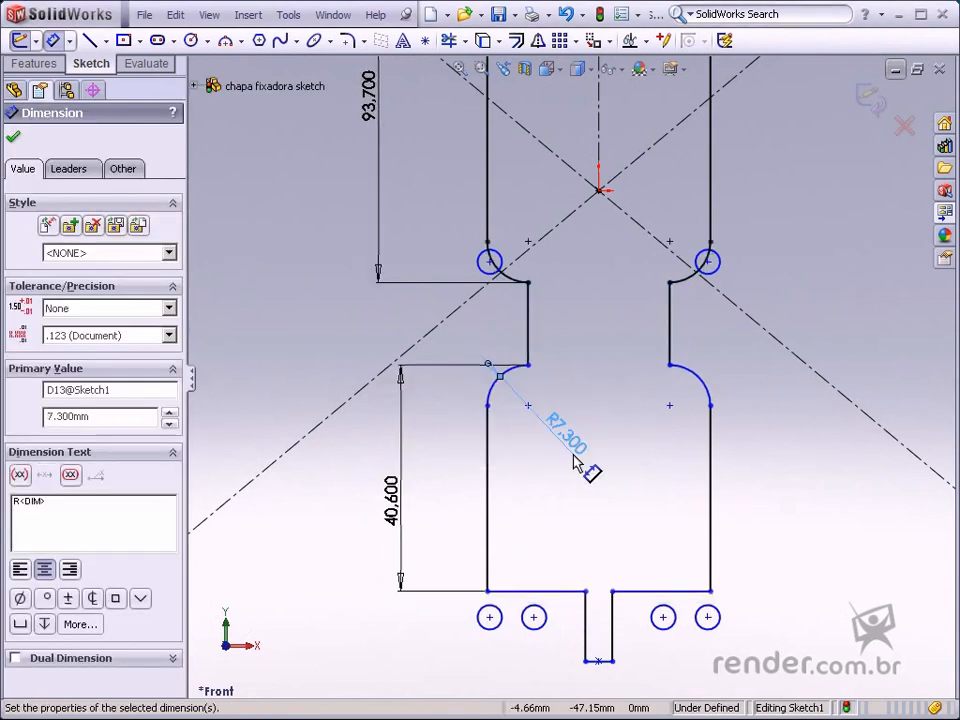
Dimension the length of the neck's left vertical edge as 14.7 mm
left_click(531, 319)
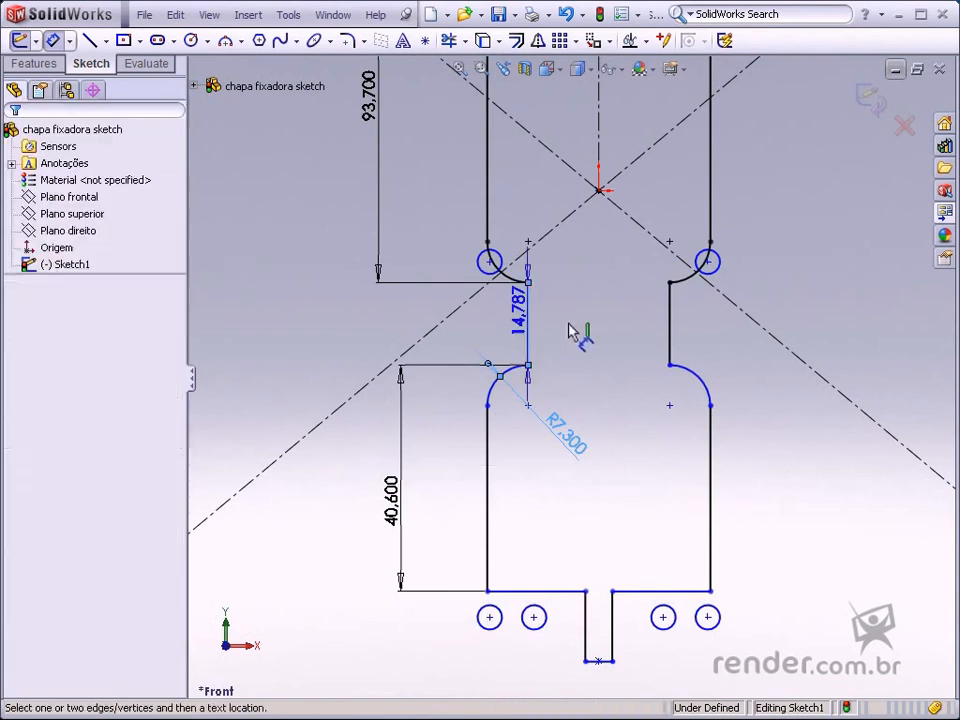
left_click(565, 326)
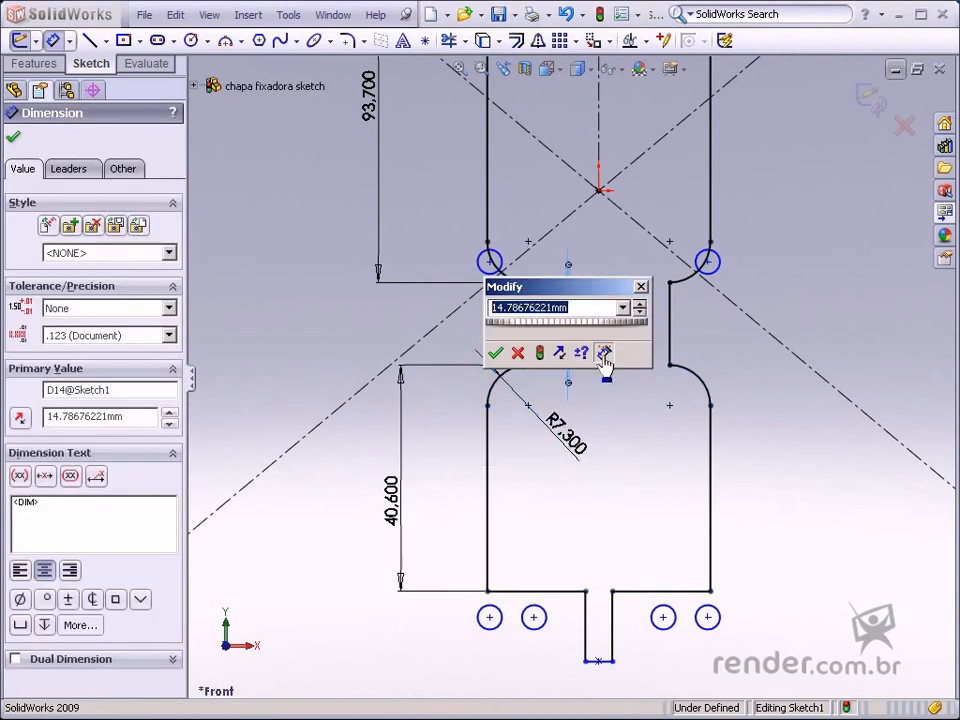
type("1")
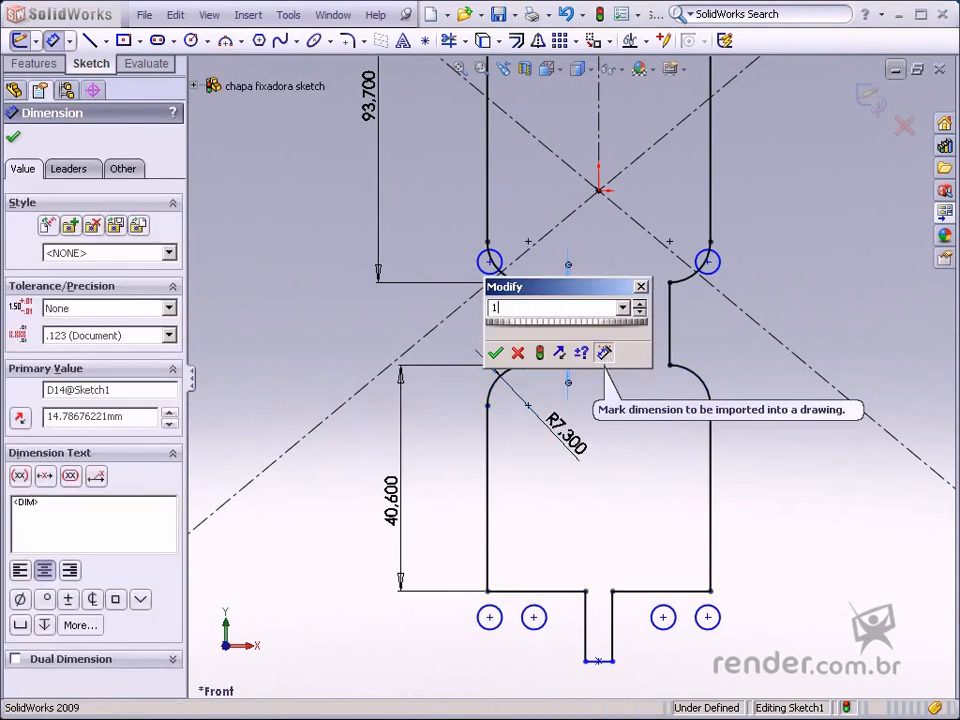
type("4.7")
key("Return")
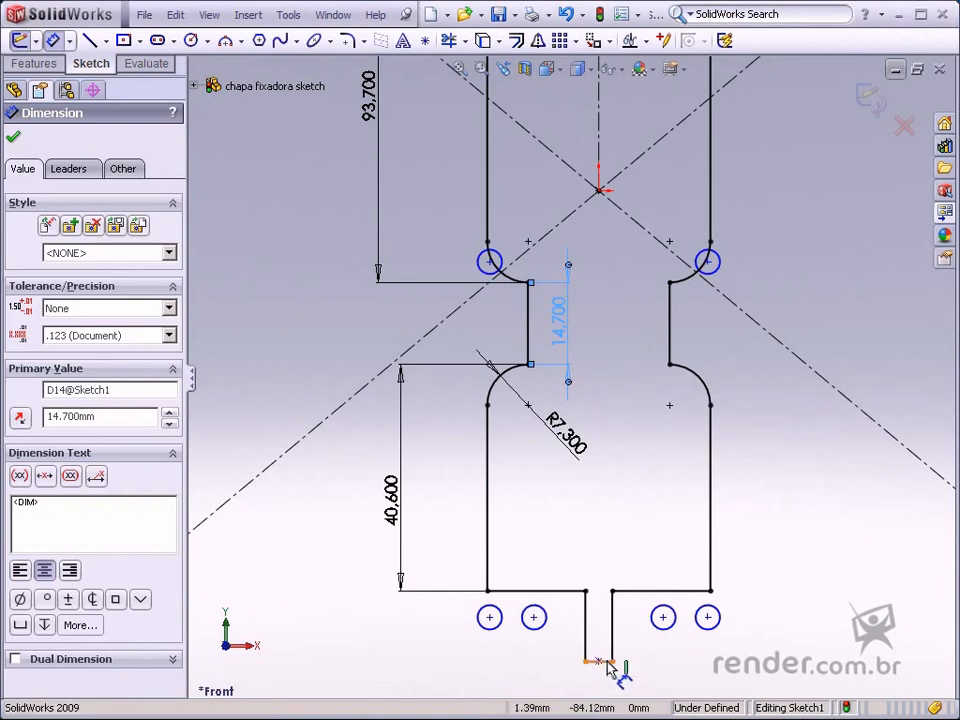
Dimension the lower tab's height as 15.24 mm, from its bottom edge to the lower right shoulder edge
left_click(605, 661)
left_click(650, 590)
left_click(808, 625)
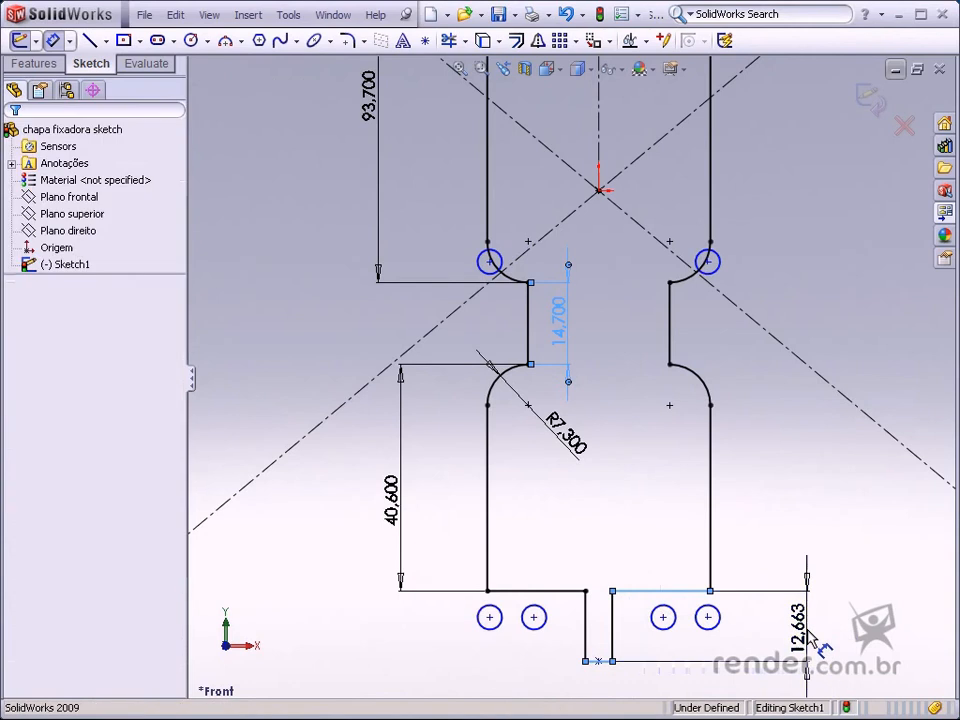
type("15.24")
key("Return")
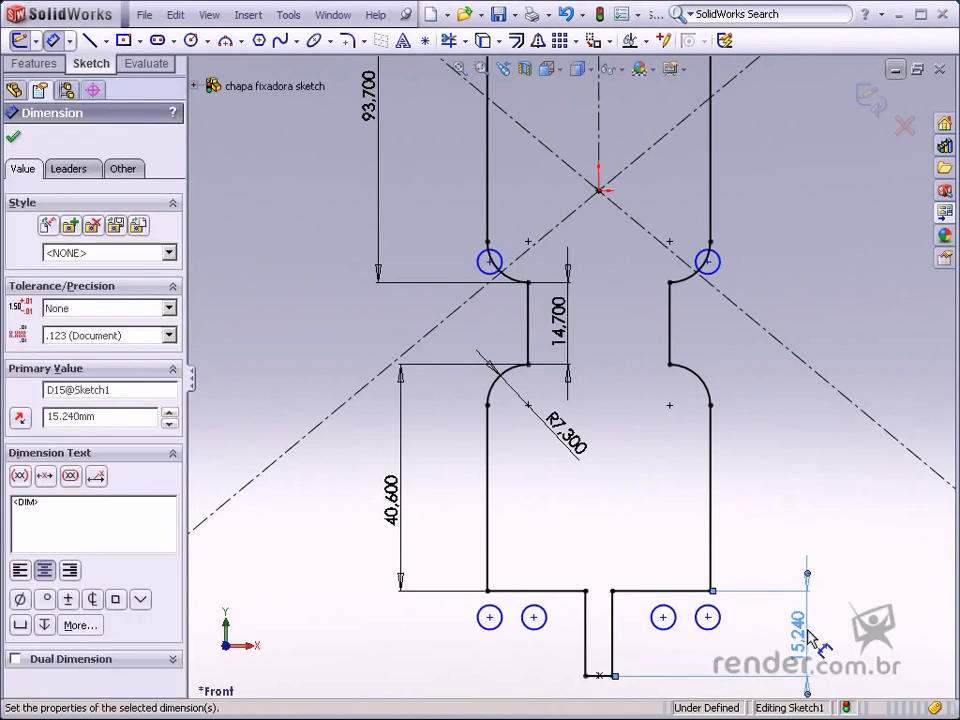
Dimension the horizontal distance from the lower row's inner left hole centre to the lower tab's midpoint as 8.3 mm
scroll(615, 648, "up", 3)
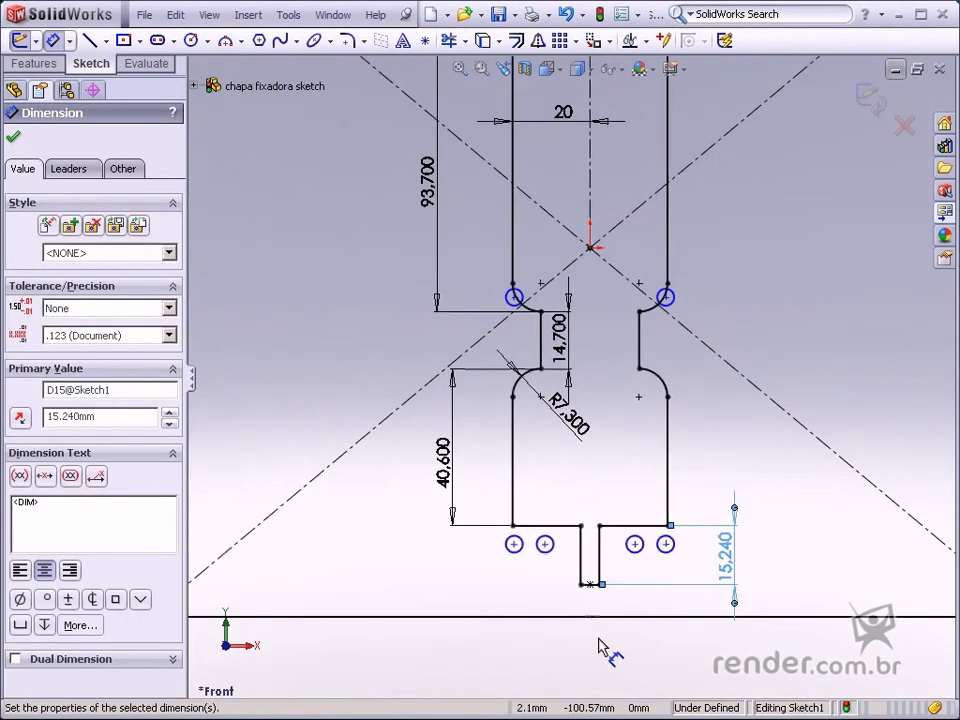
scroll(560, 560, "down", 3)
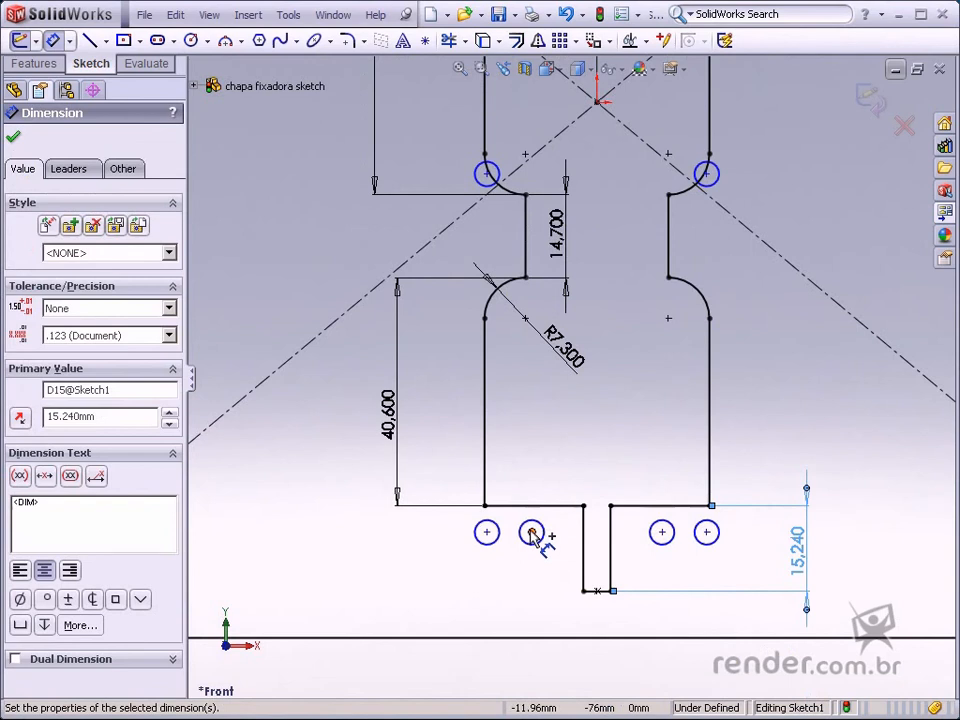
left_click(531, 533)
left_click(597, 591)
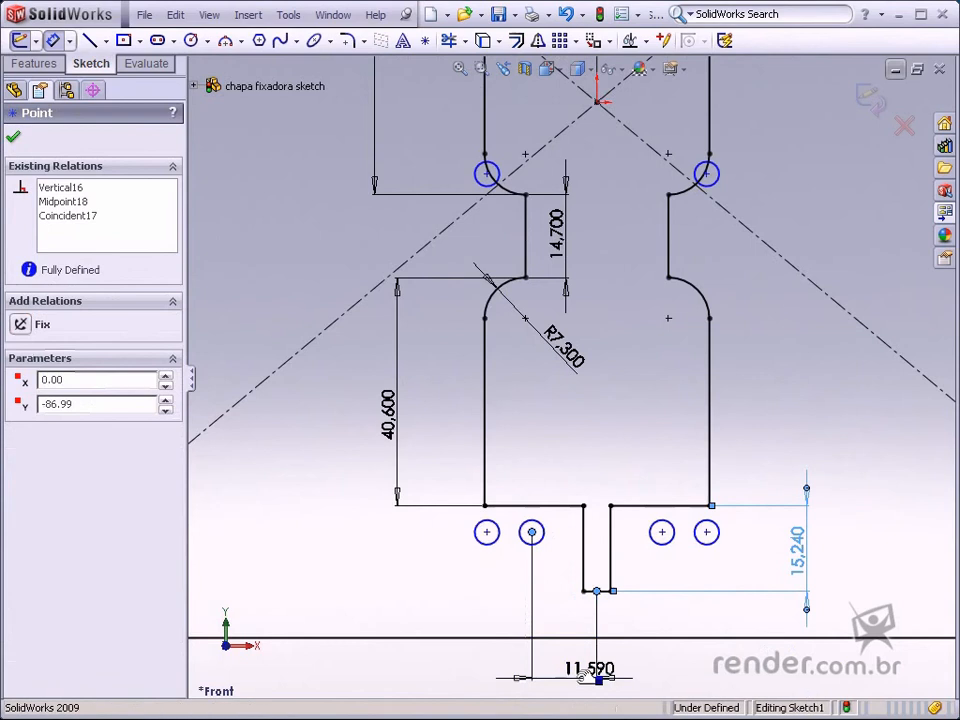
left_click(585, 677)
key("Return")
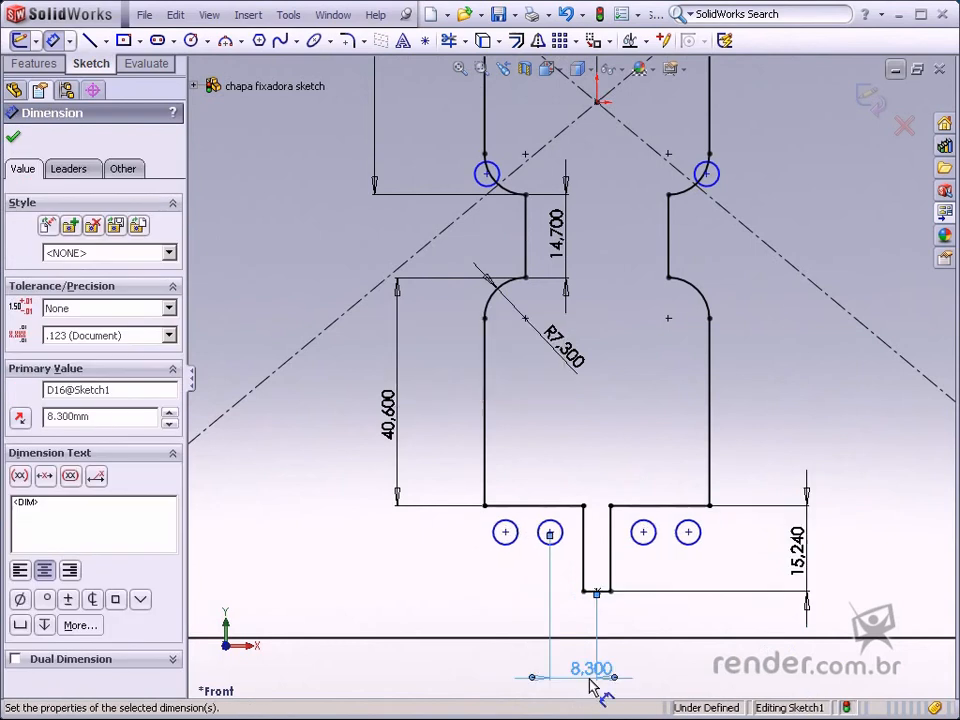
Dimension the horizontal distance from the lower row's outer left hole centre to the lower tab's midpoint as 18.11 mm
scroll(613, 590, "up", 2)
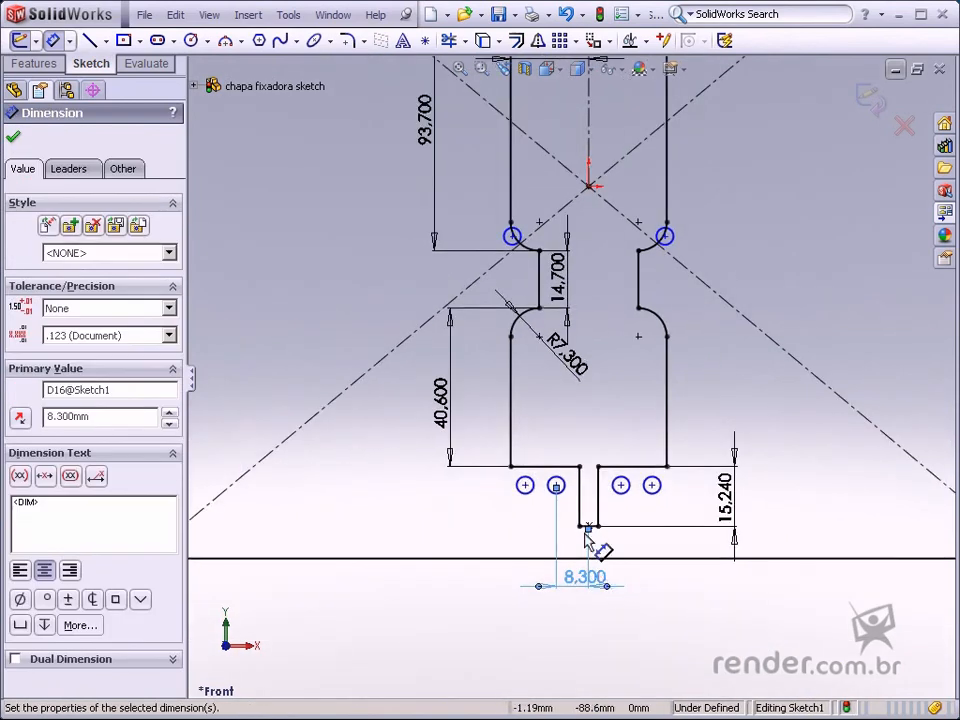
left_click(588, 527)
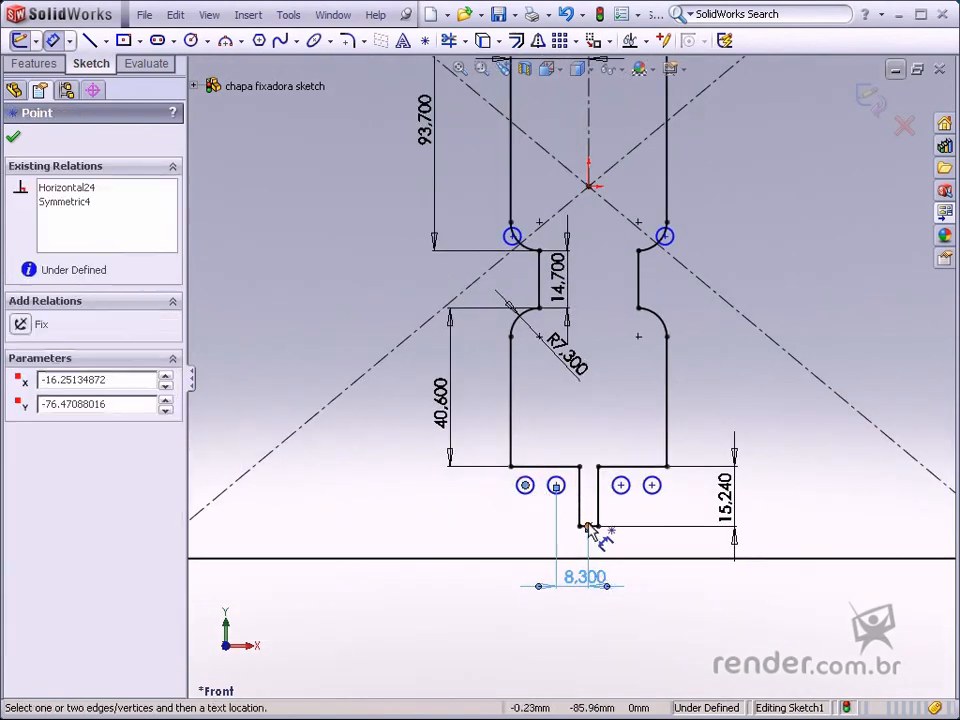
left_click(525, 485)
left_click(590, 627)
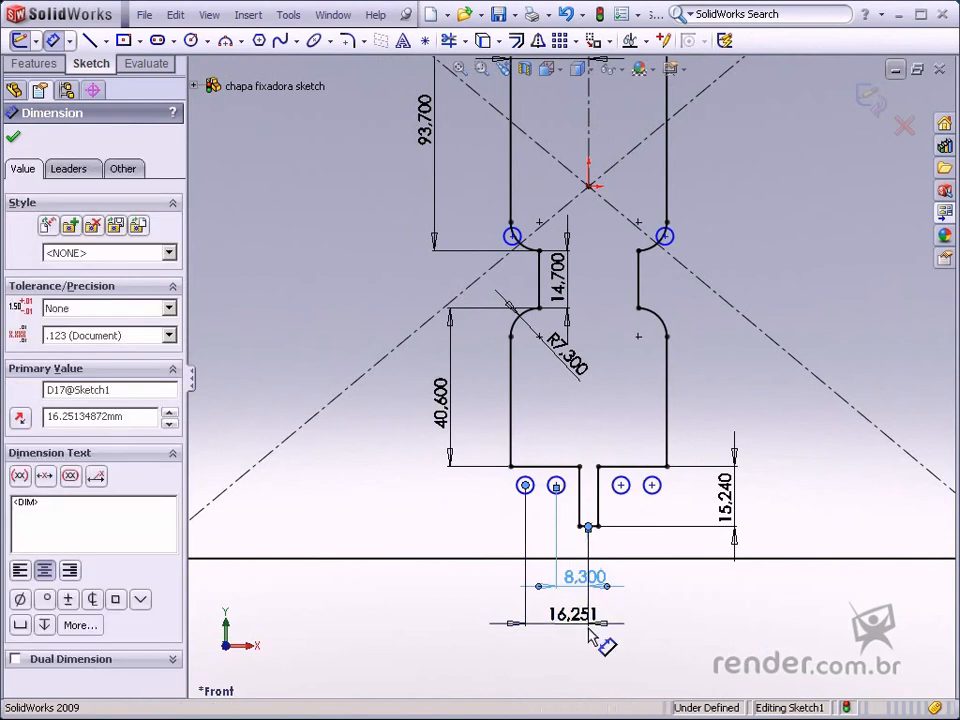
type("18.11")
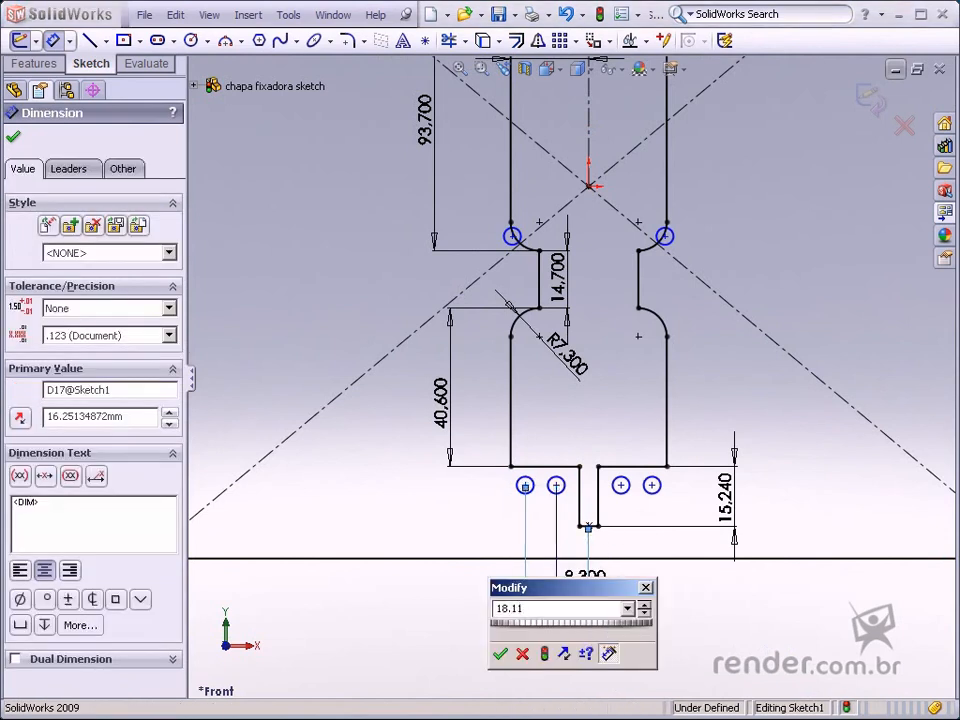
key("Return")
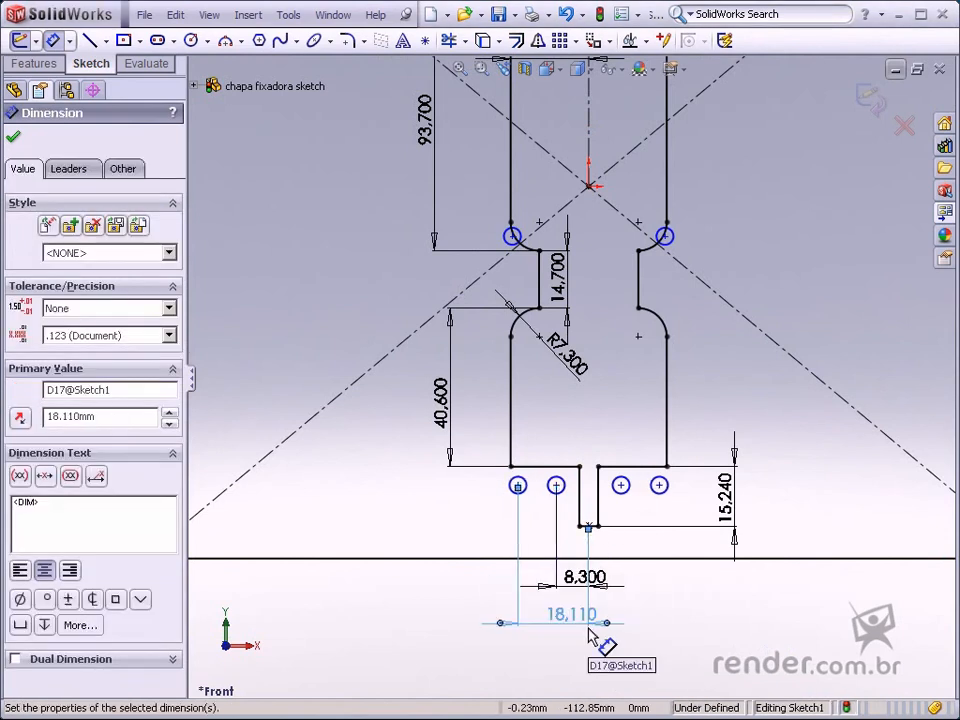
Dimension the vertical distance from the lower row's inner left hole centre to the lower tab's bottom edge as 9.14 mm
scroll(568, 497, "down", 2)
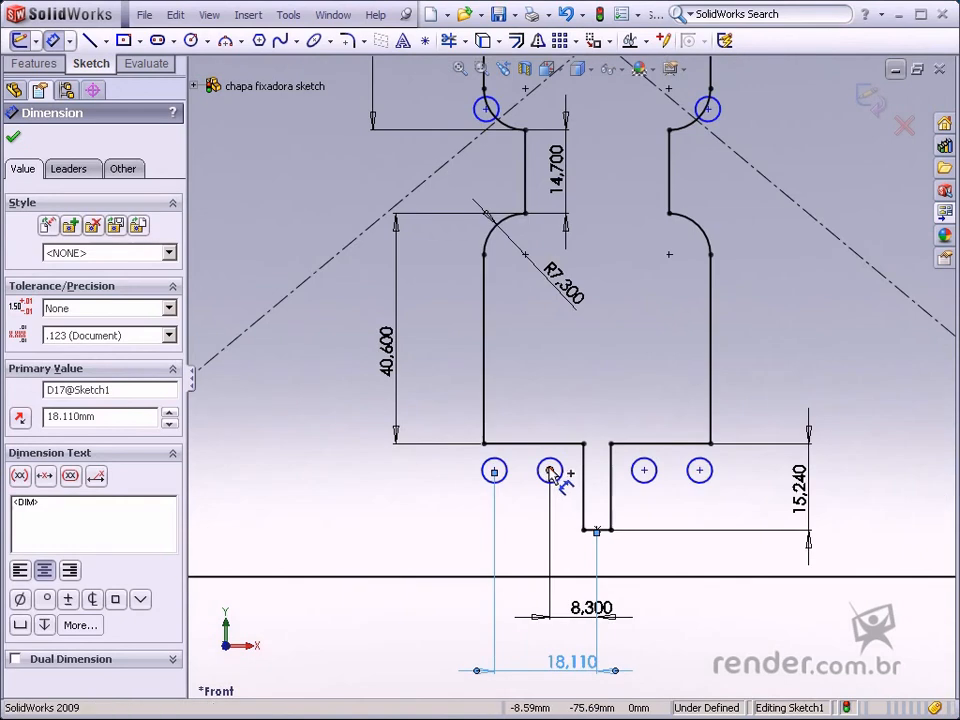
left_click(550, 471)
left_click(604, 530)
left_click(333, 517)
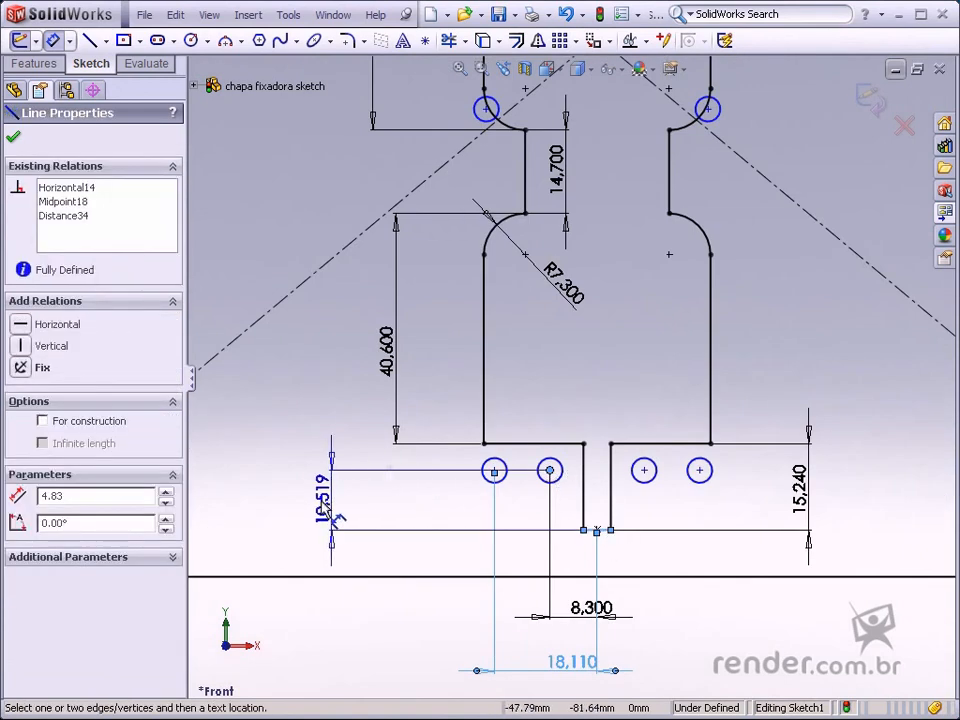
left_click(318, 516)
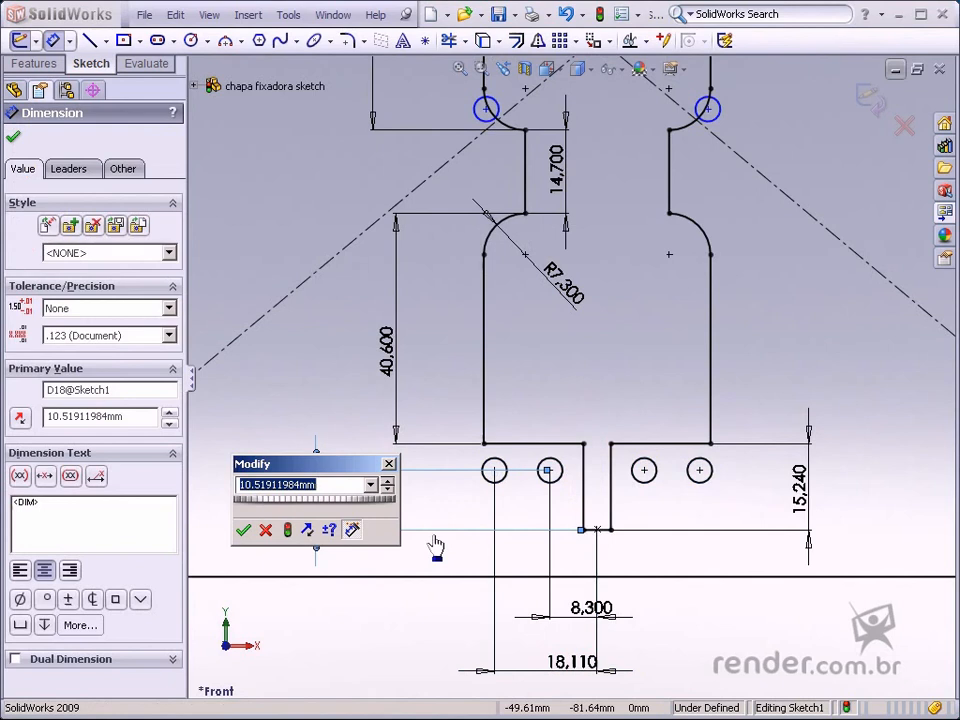
type("9.14")
key("Return")
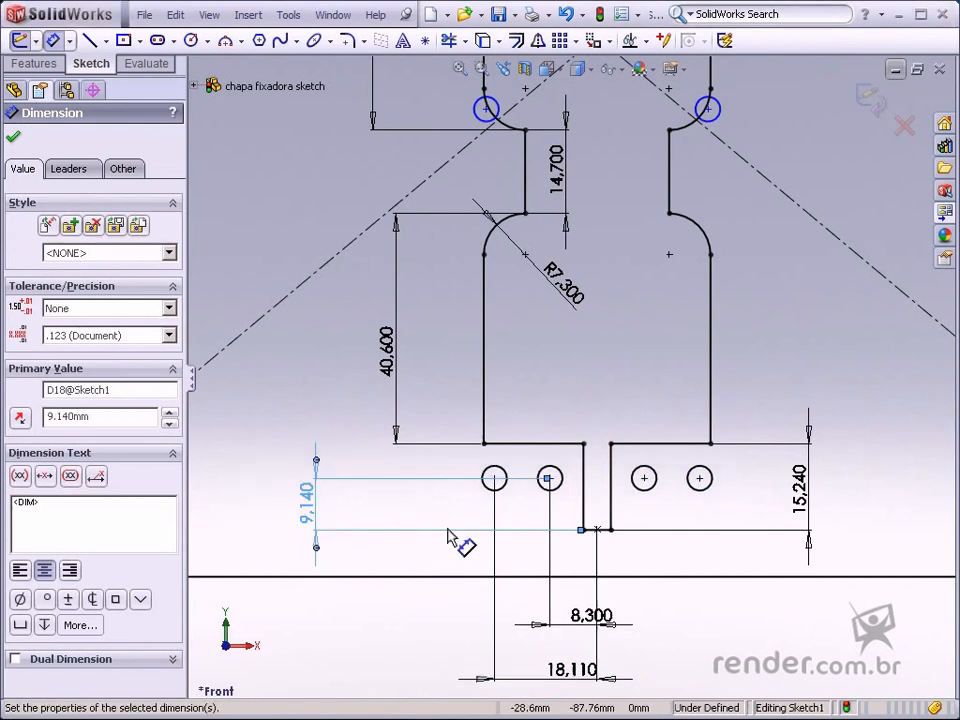
Dimension the vertical distance from the left hole centre near the neck to the lower tab's bottom edge as 63.3 mm
scroll(600, 340, "up", 3)
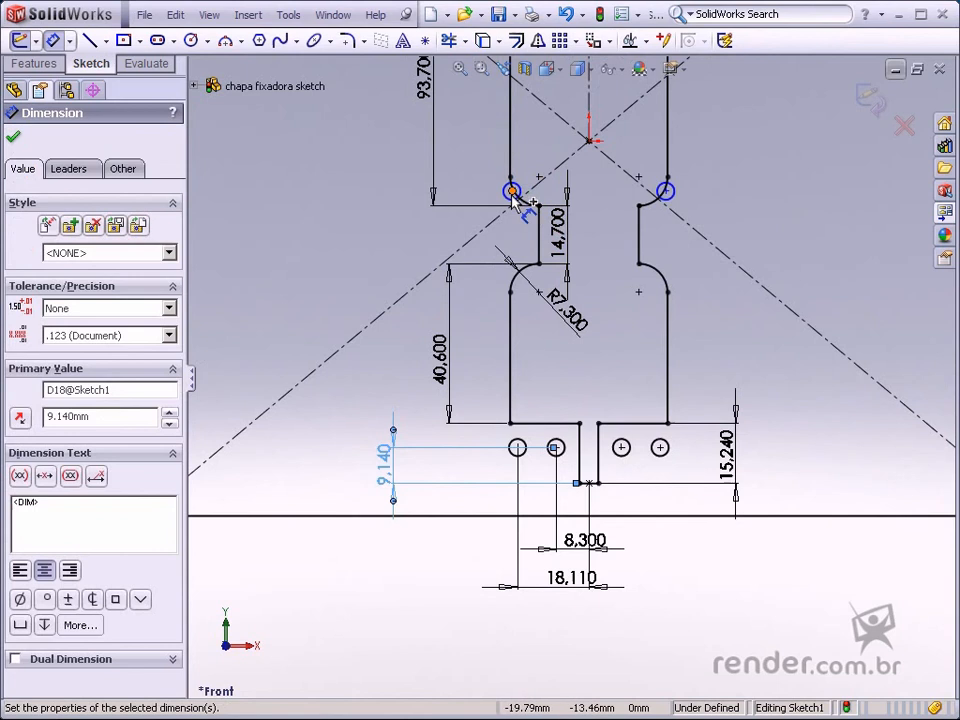
left_click(539, 291)
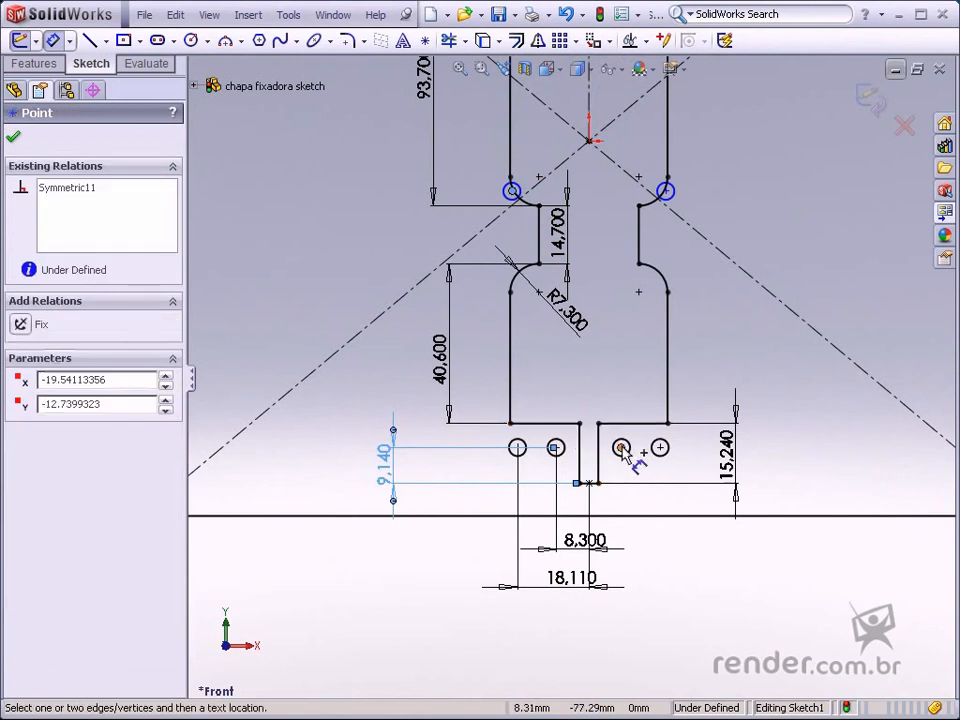
scroll(624, 458, "down", 2)
left_click(576, 493)
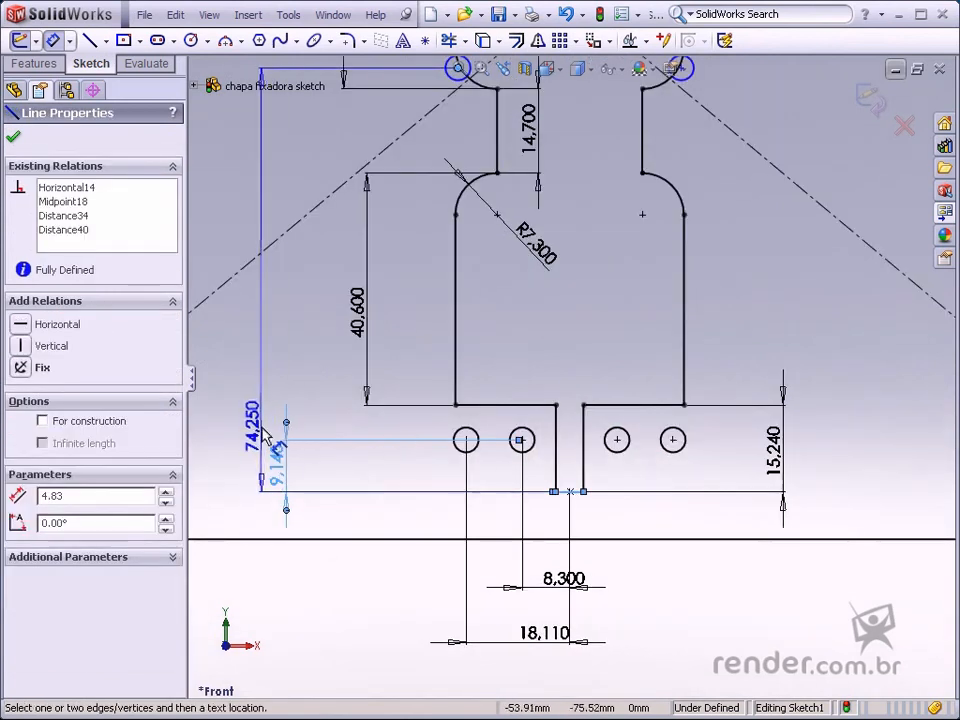
scroll(268, 428, "up", 2)
left_click(318, 430)
left_click(317, 432)
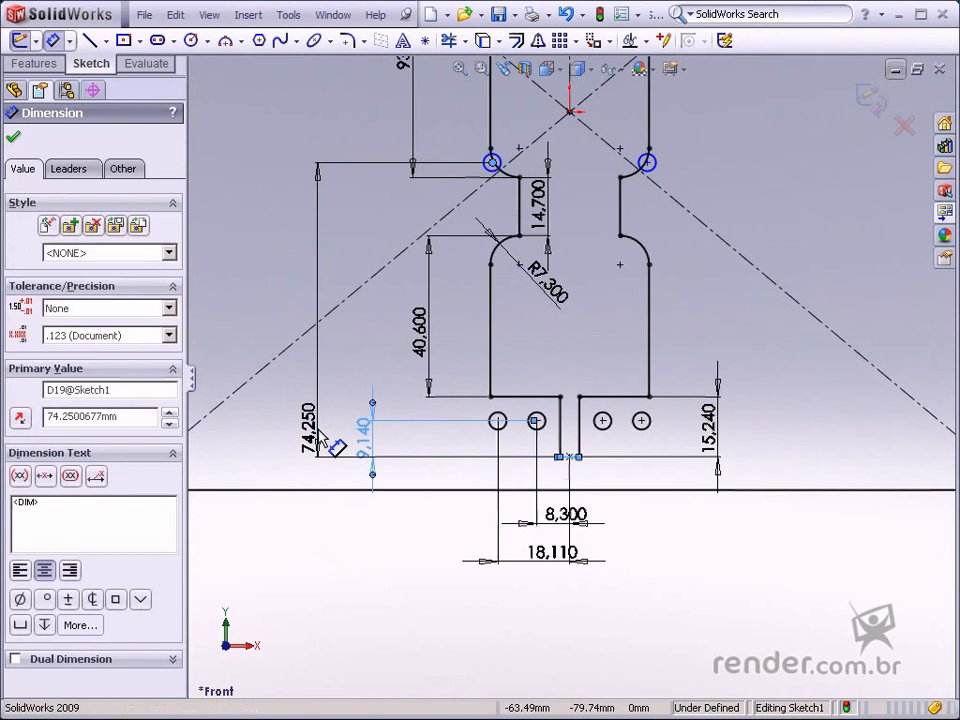
type("63.6")
key("BackSpace")
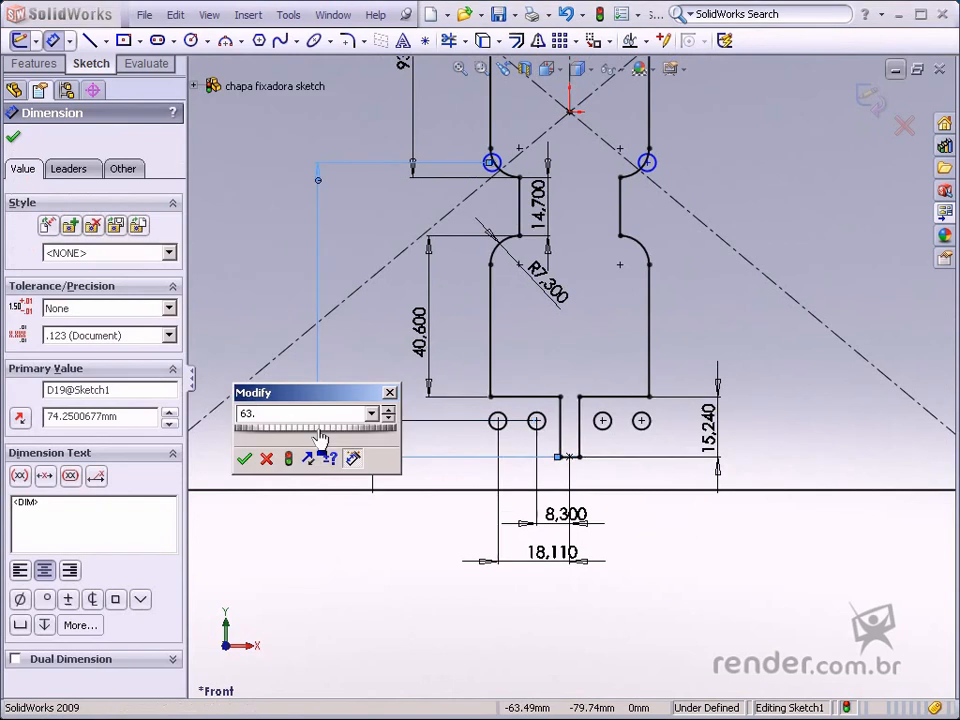
type("3")
key("Return")
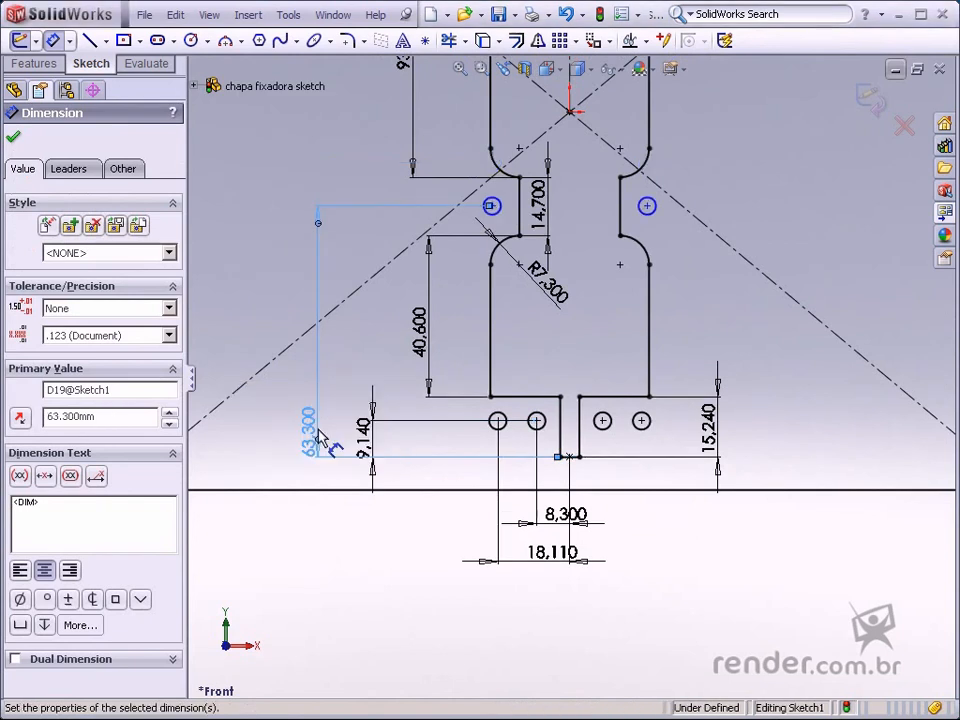
Dimension the horizontal distance from the left hole centre near the neck to the lower tab's midpoint as 18.1 mm
left_click(491, 205)
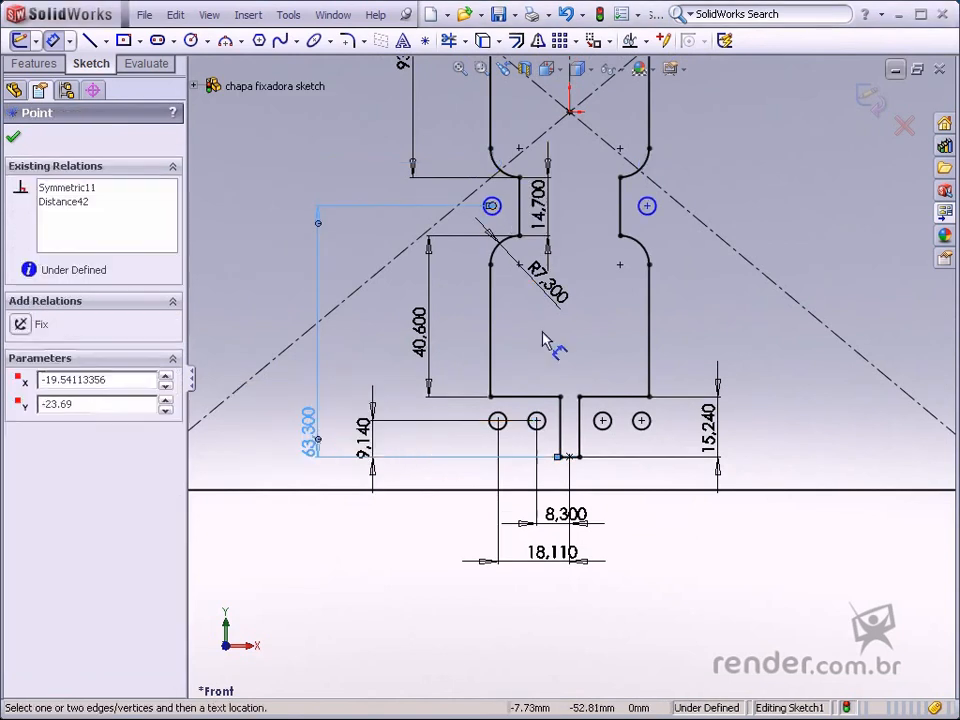
left_click(569, 456)
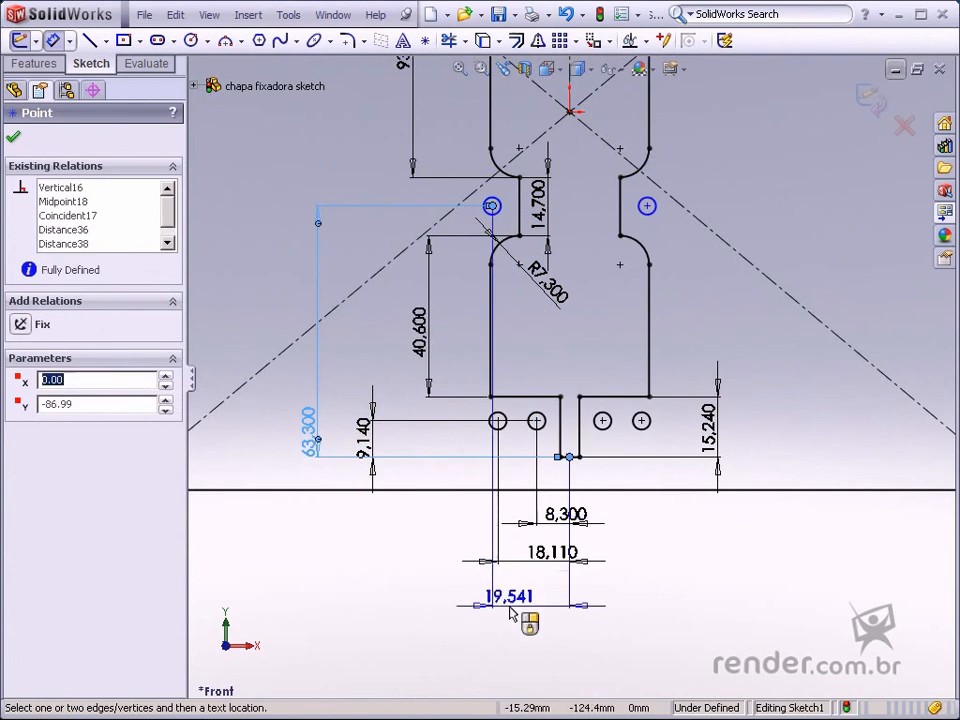
left_click(510, 609)
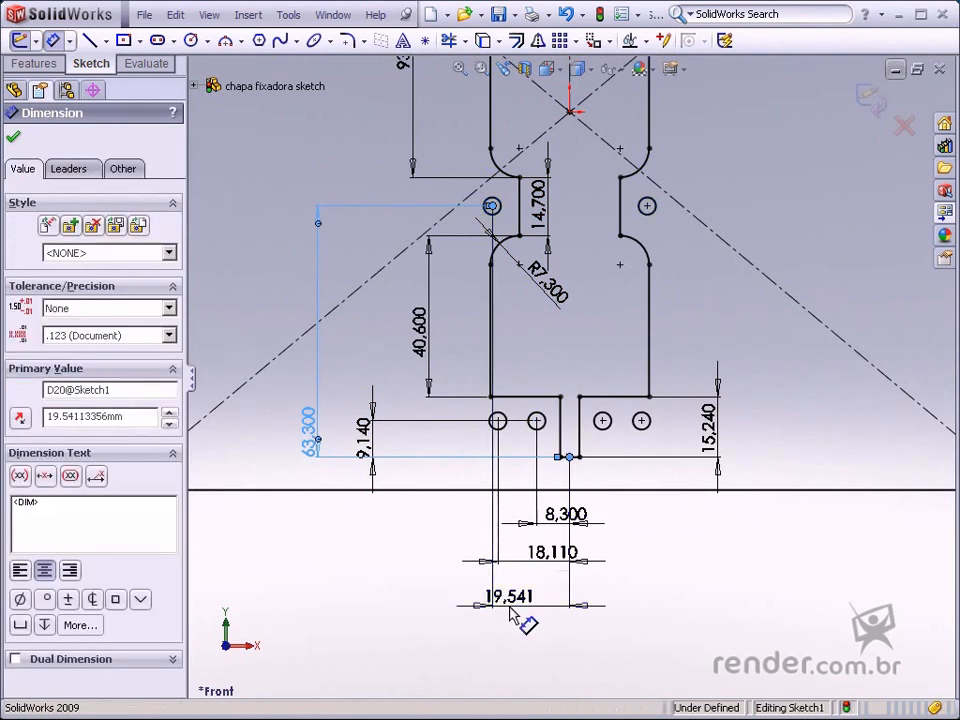
type("18.1")
key("Return")
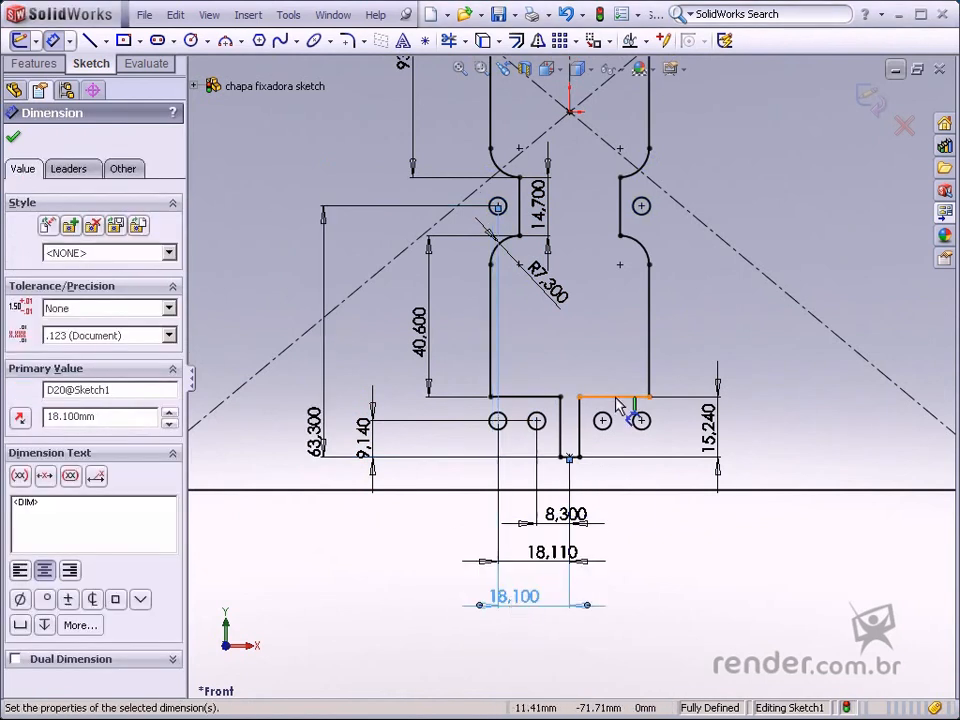
key("f")
key("Escape")
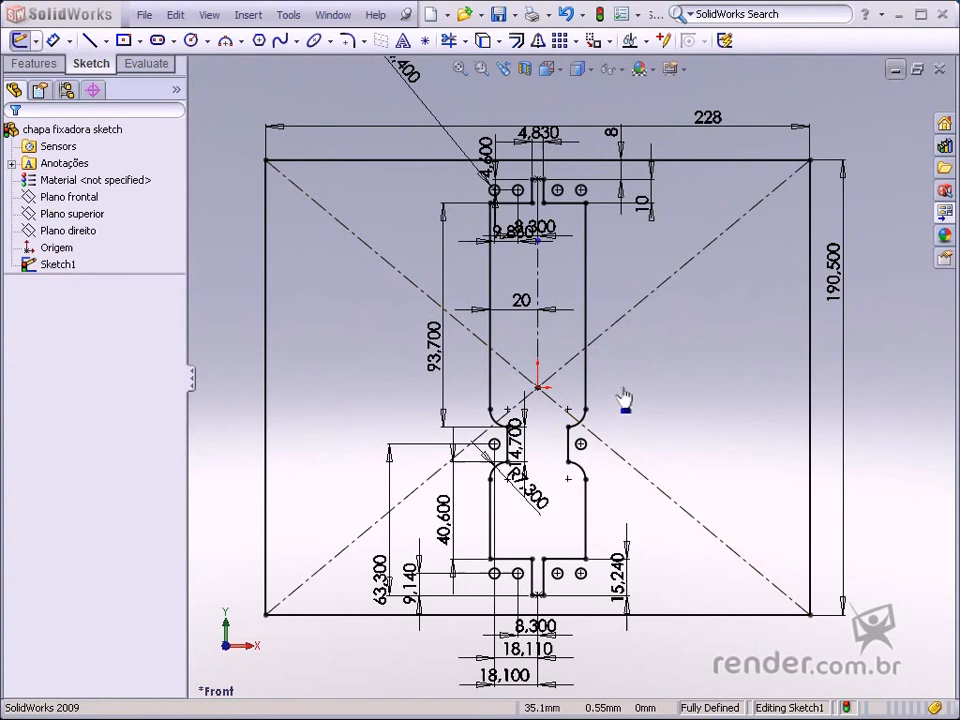
Open the 20 mm half-width dimension of the cutout's upper section for editing
left_click(521, 302)
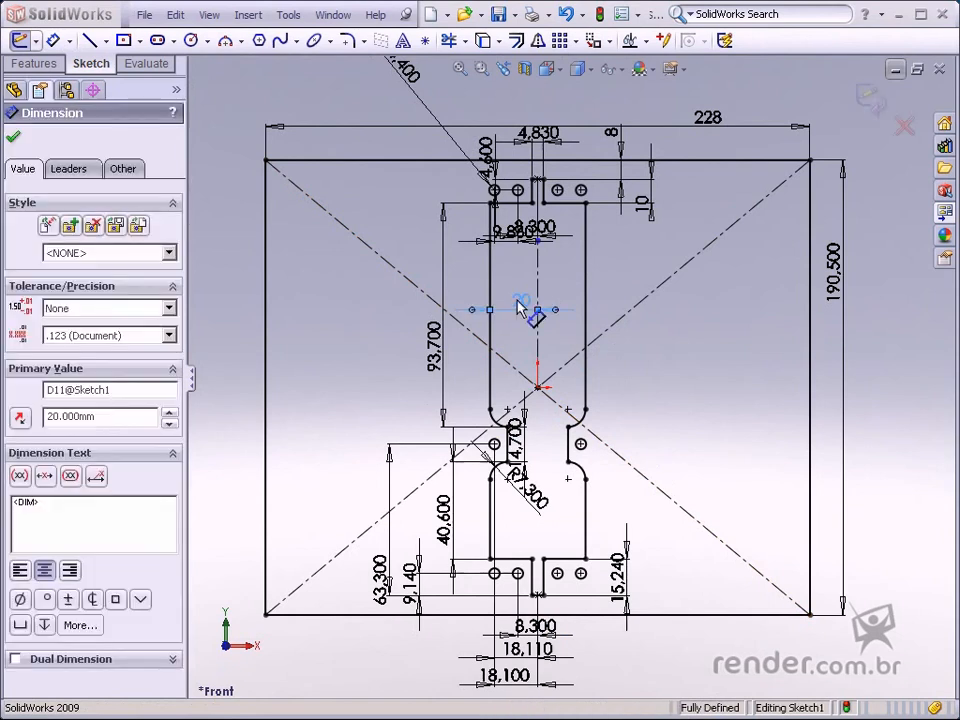
double_click(521, 302)
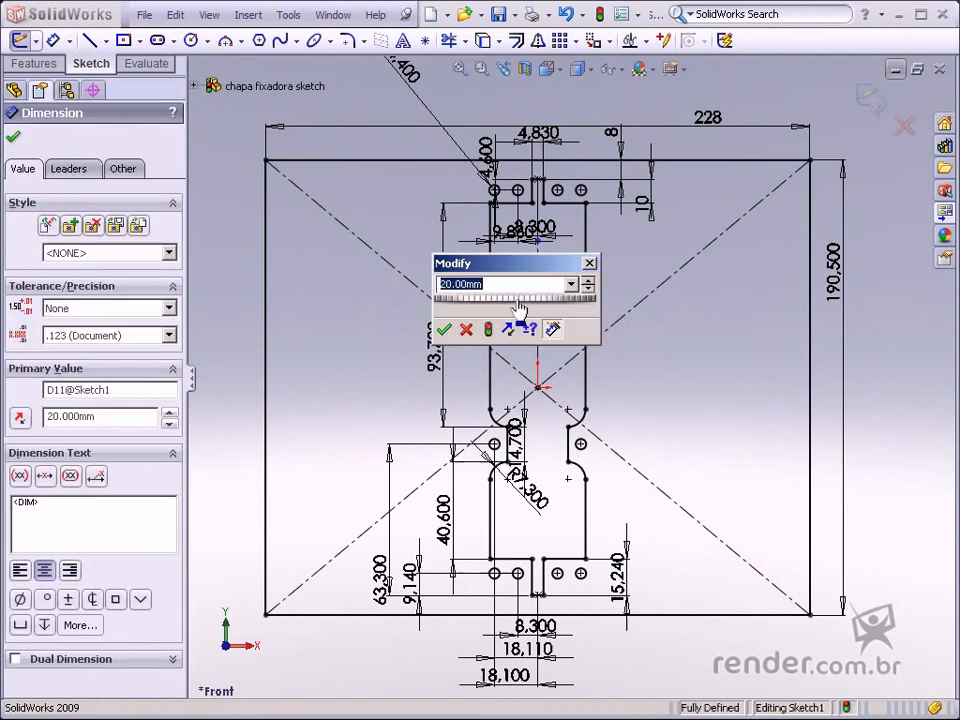
left_click(589, 264)
left_click(702, 370)
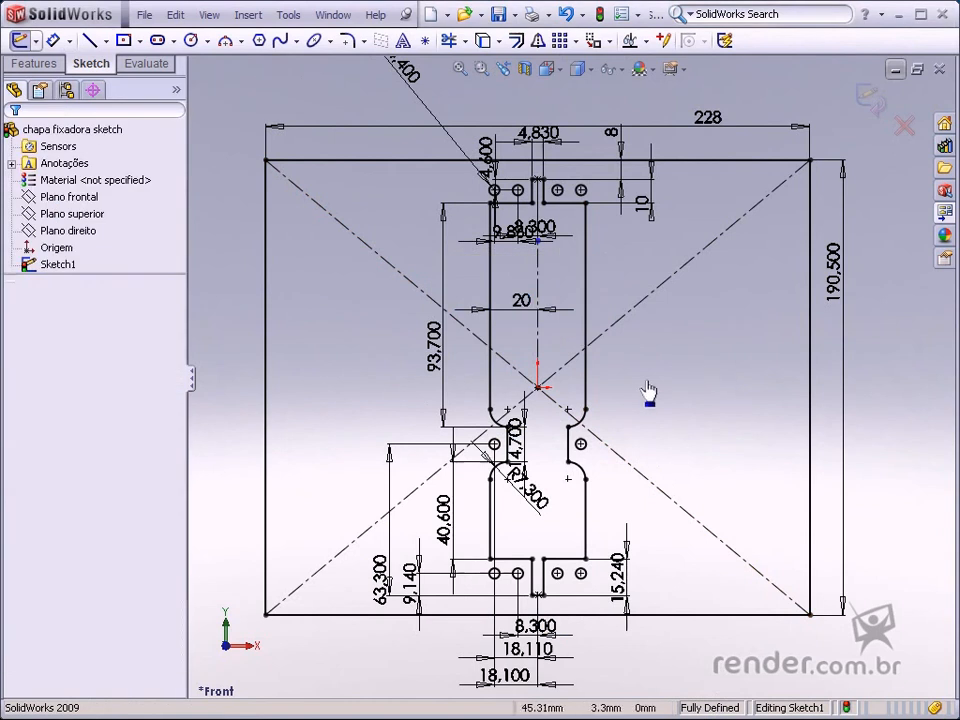
Round the upper tab's two top corners with 0.76 mm sketch fillets, accepting that geometry may move
left_click(347, 47)
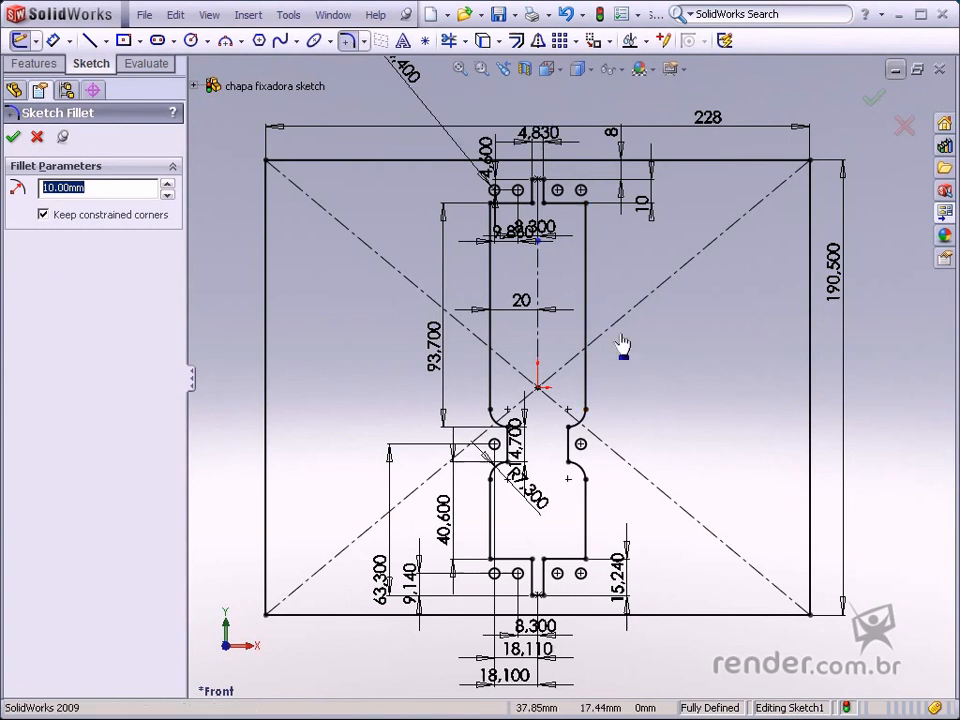
scroll(551, 236, "down", 2)
type("0.76")
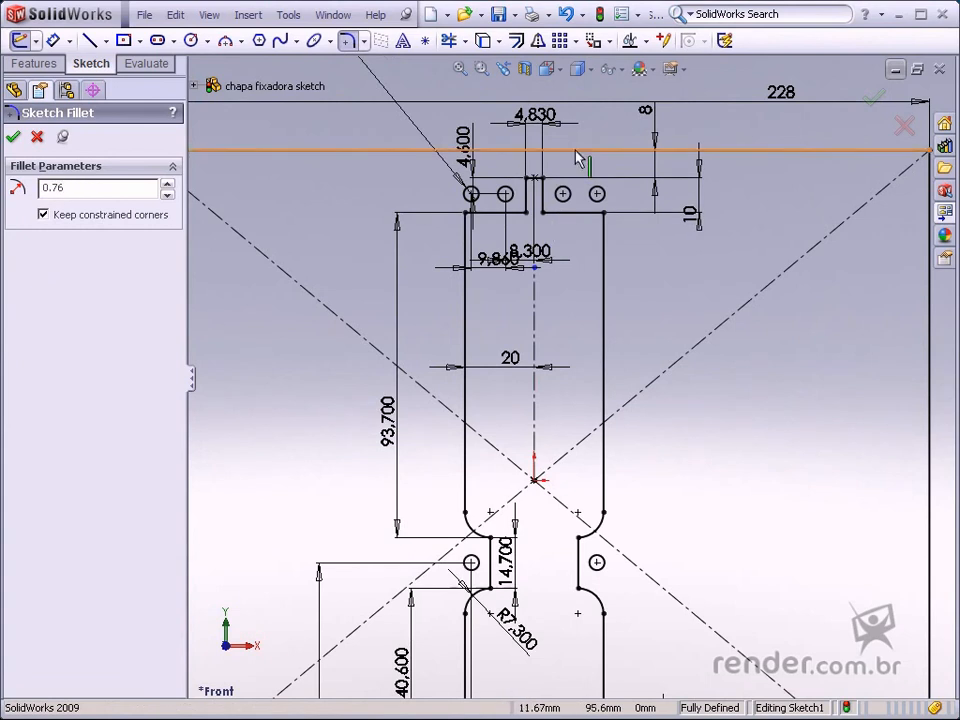
scroll(579, 154, "down", 2)
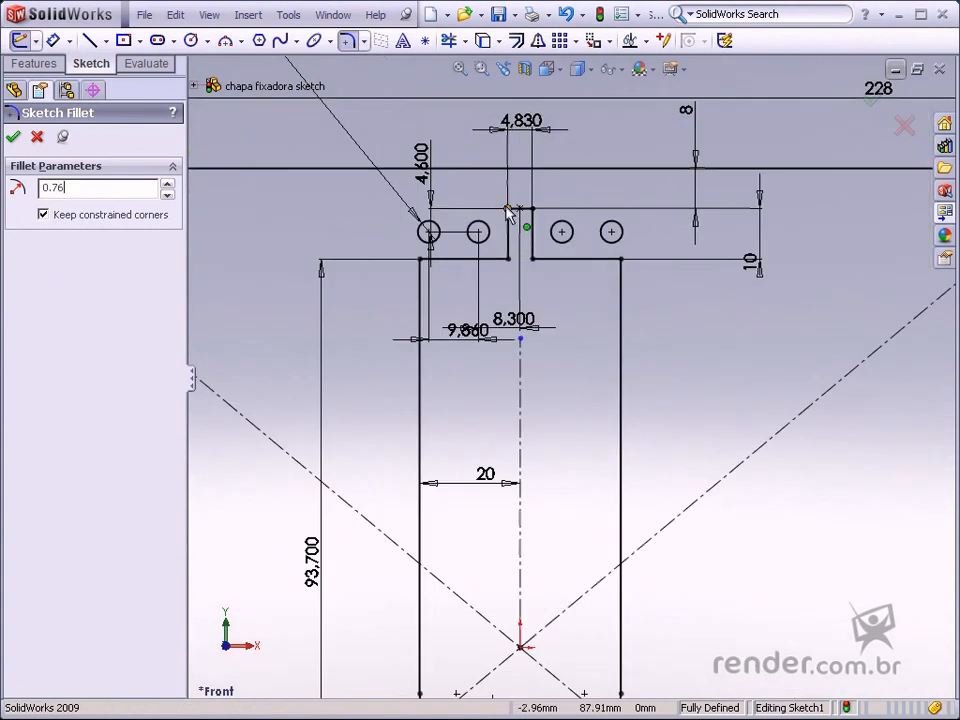
left_click(510, 220)
left_click(516, 212)
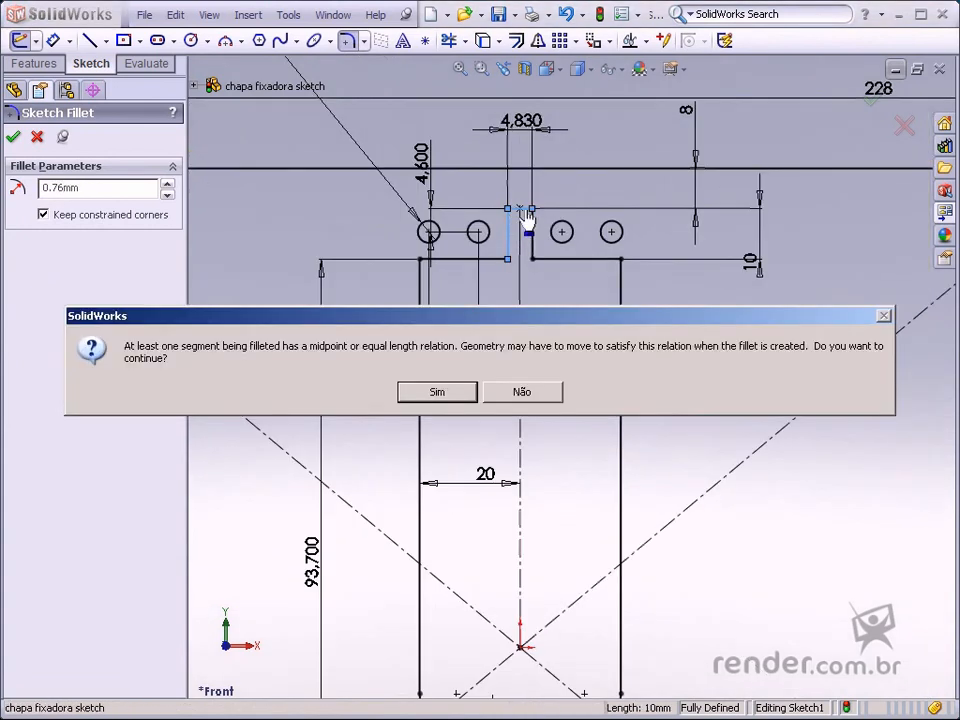
left_click(455, 394)
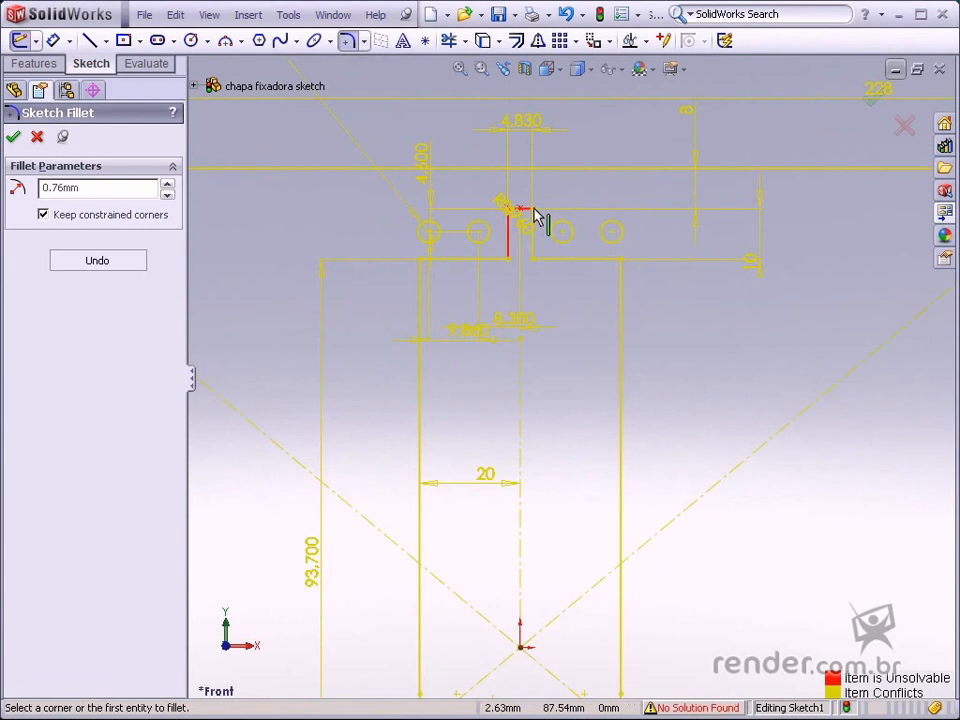
scroll(533, 241, "down", 2)
left_click(535, 240)
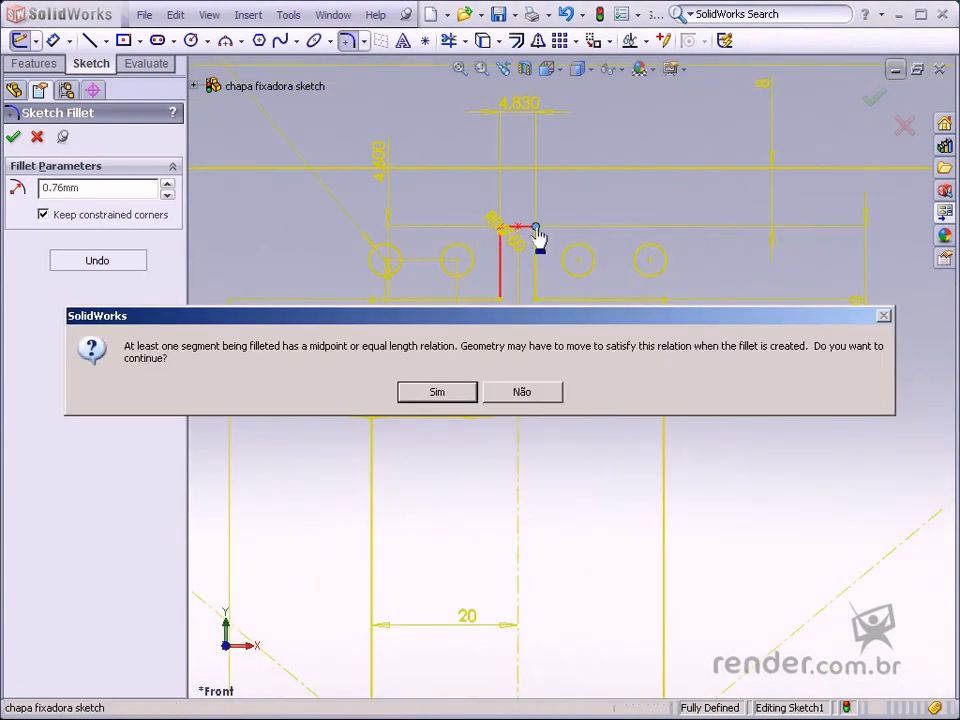
left_click(463, 385)
Round the lower tab's two bottom corners with 0.76 mm sketch fillets
scroll(583, 482, "up", 3)
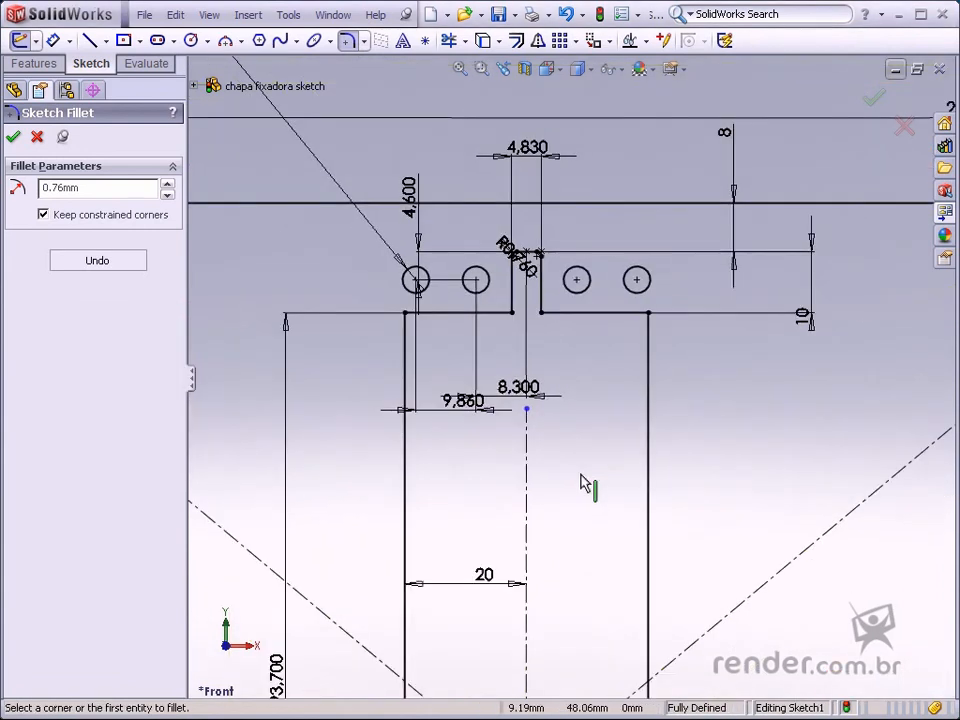
middle_click_drag(566, 556, 579, 291, "ctrl")
middle_click_drag(573, 446, 570, 415, "ctrl")
scroll(536, 546, "down", 3)
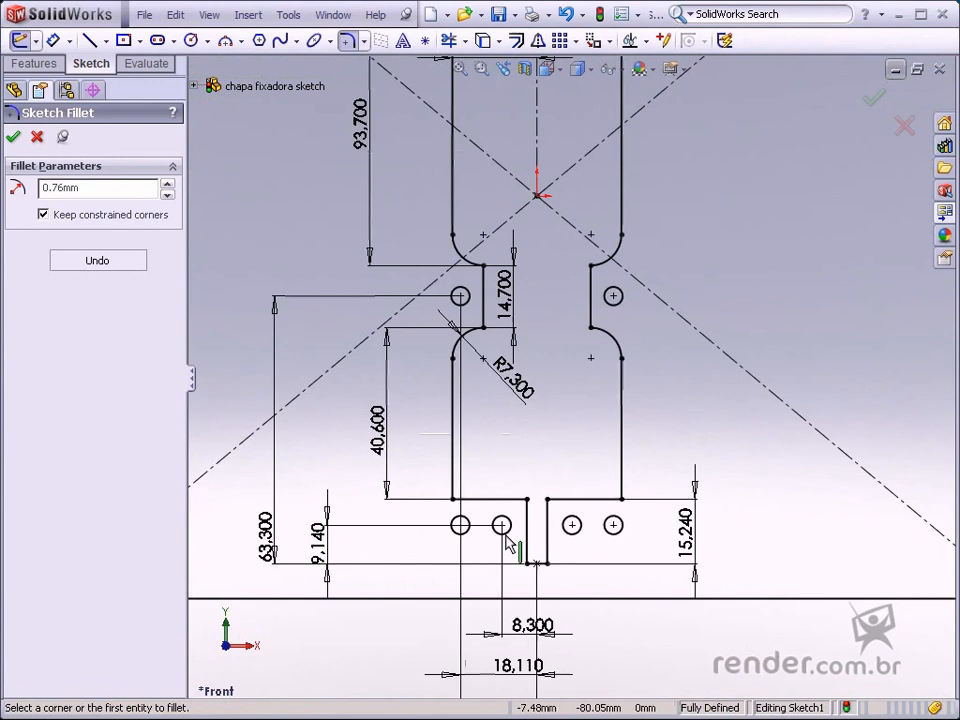
left_click(565, 540)
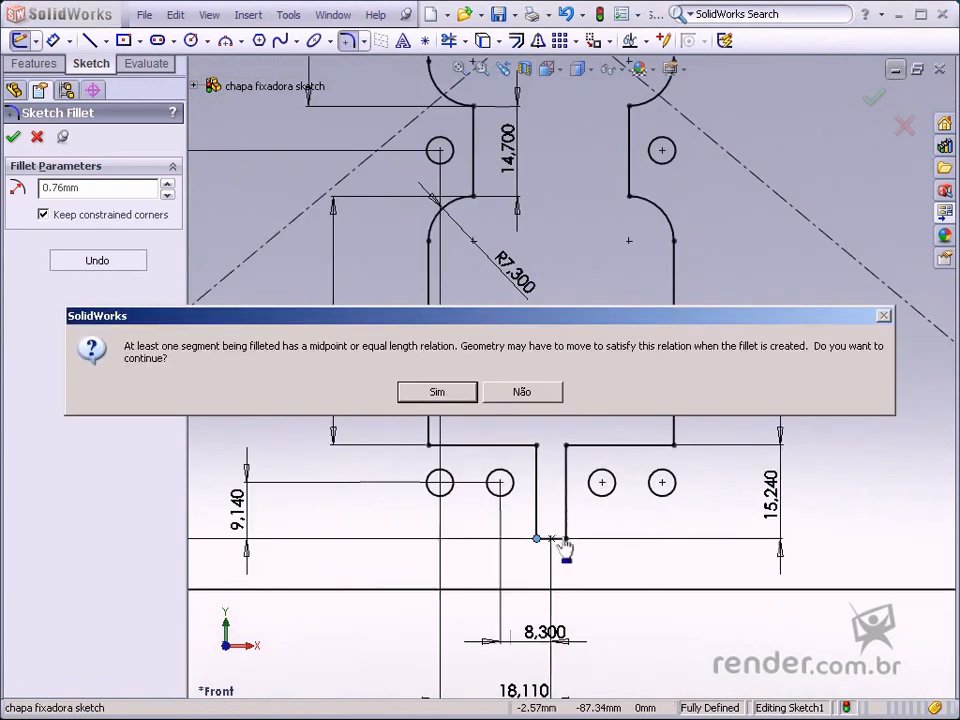
left_click(451, 394)
left_click(567, 537)
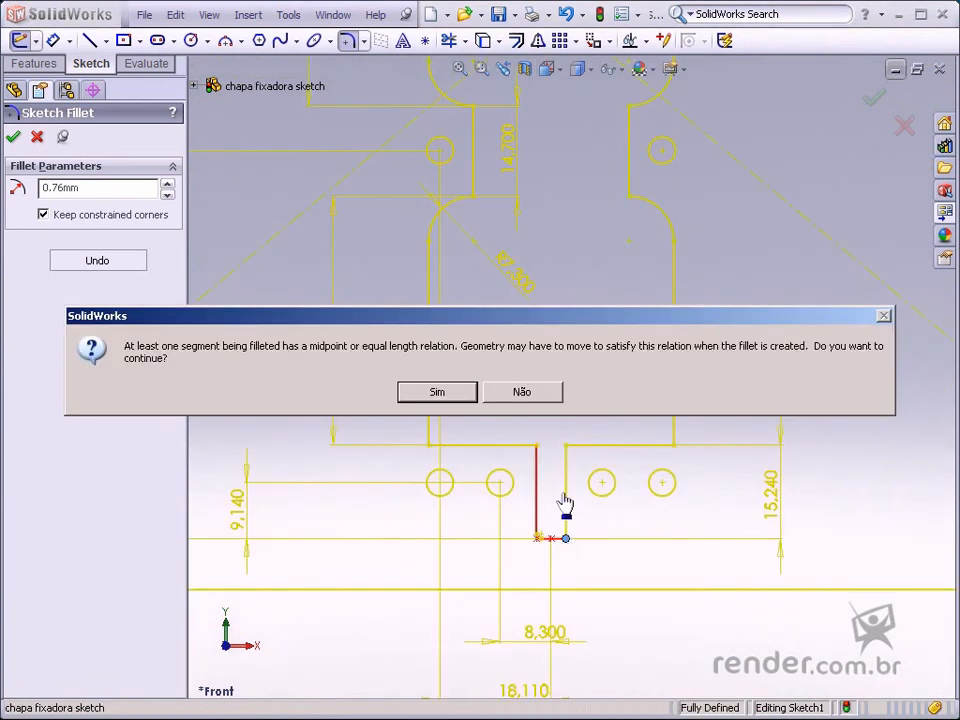
left_click(522, 393)
scroll(567, 357, "up", 2)
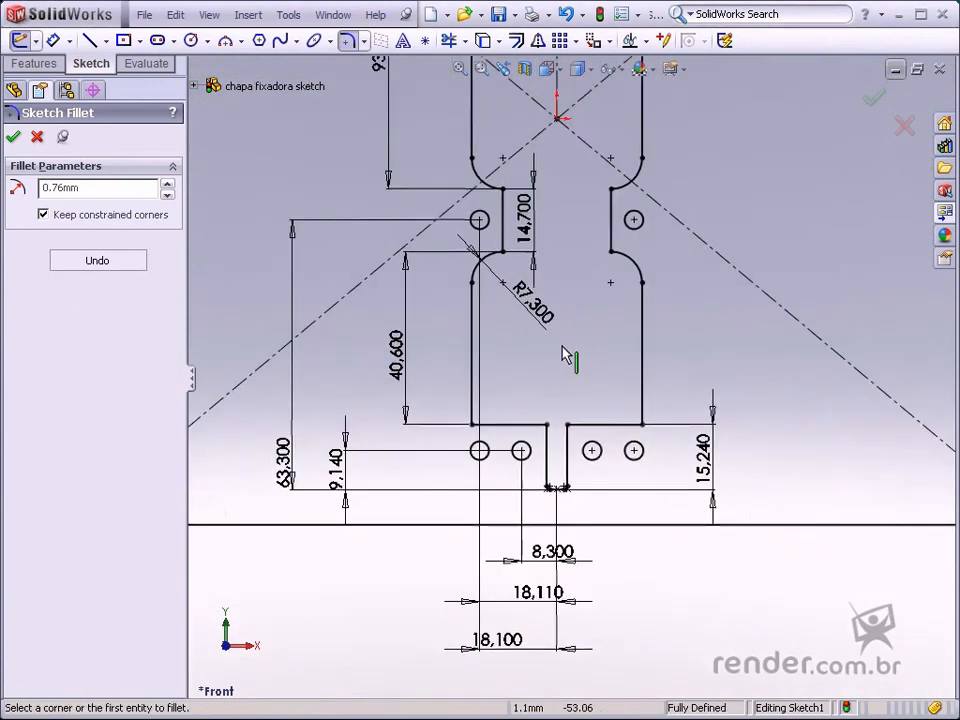
scroll(567, 357, "up", 3)
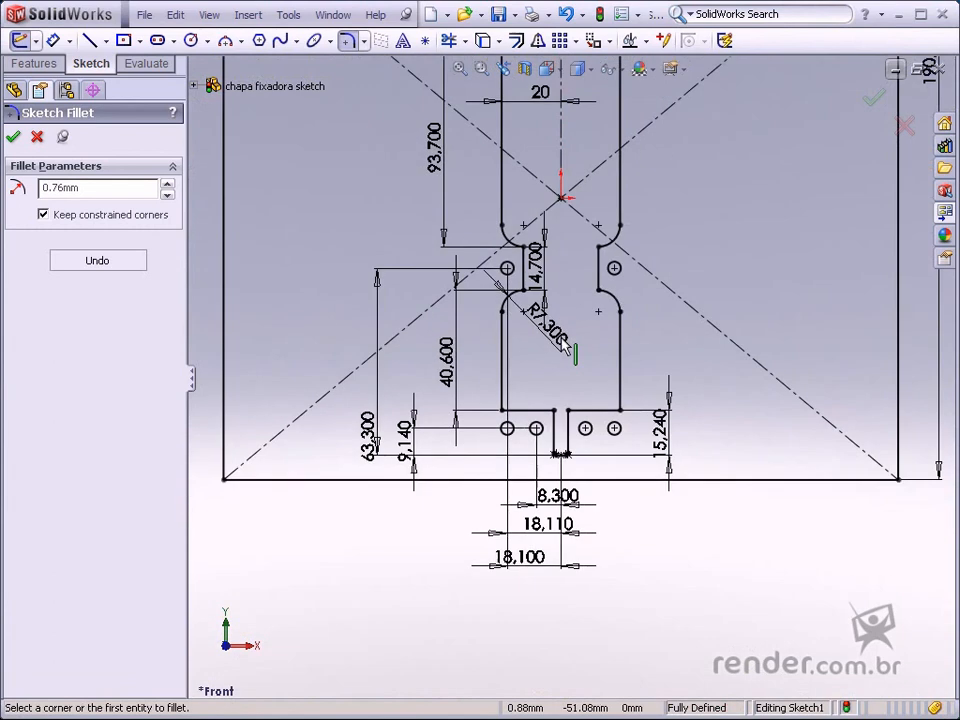
Round the two corners where the lower tab meets the cutout's bottom edge with 3.05 mm sketch fillets
left_click(90, 189)
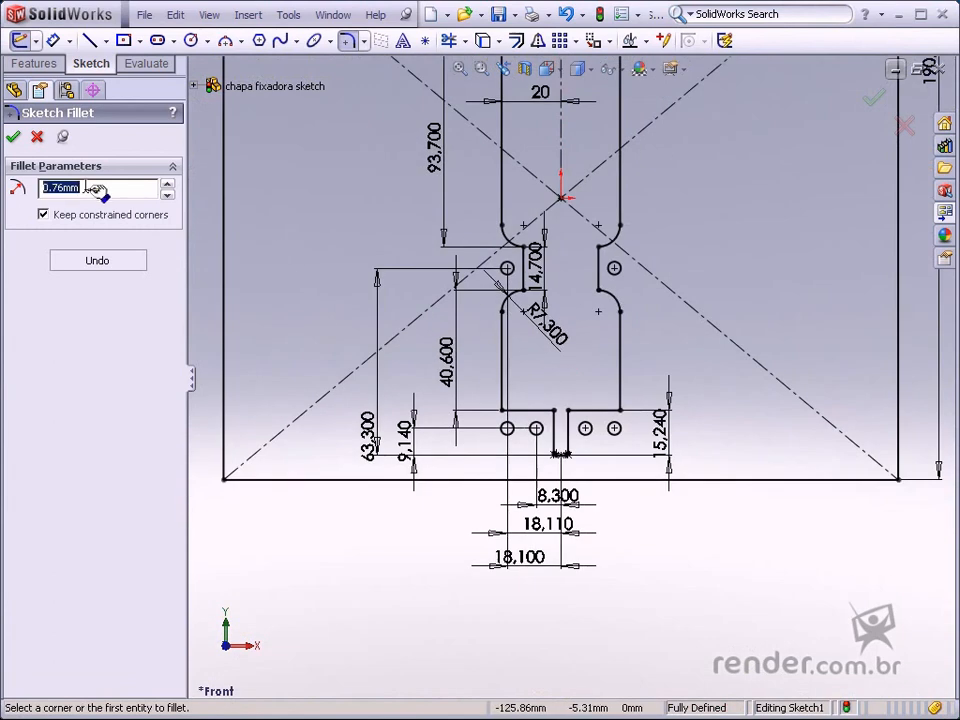
type("3.05")
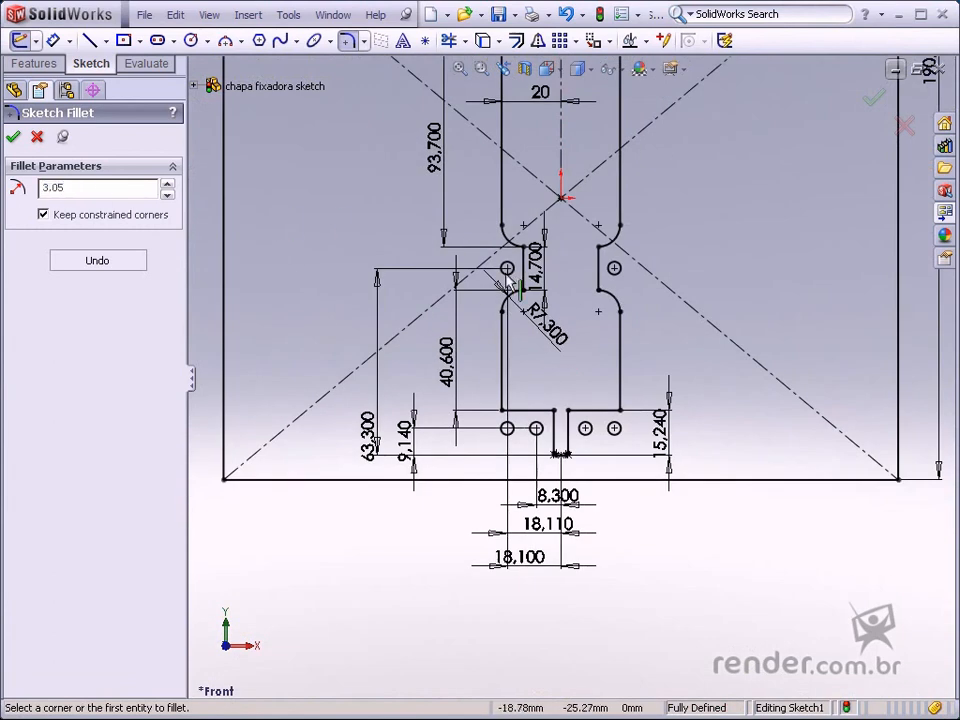
scroll(561, 414, "down", 2)
type(".05")
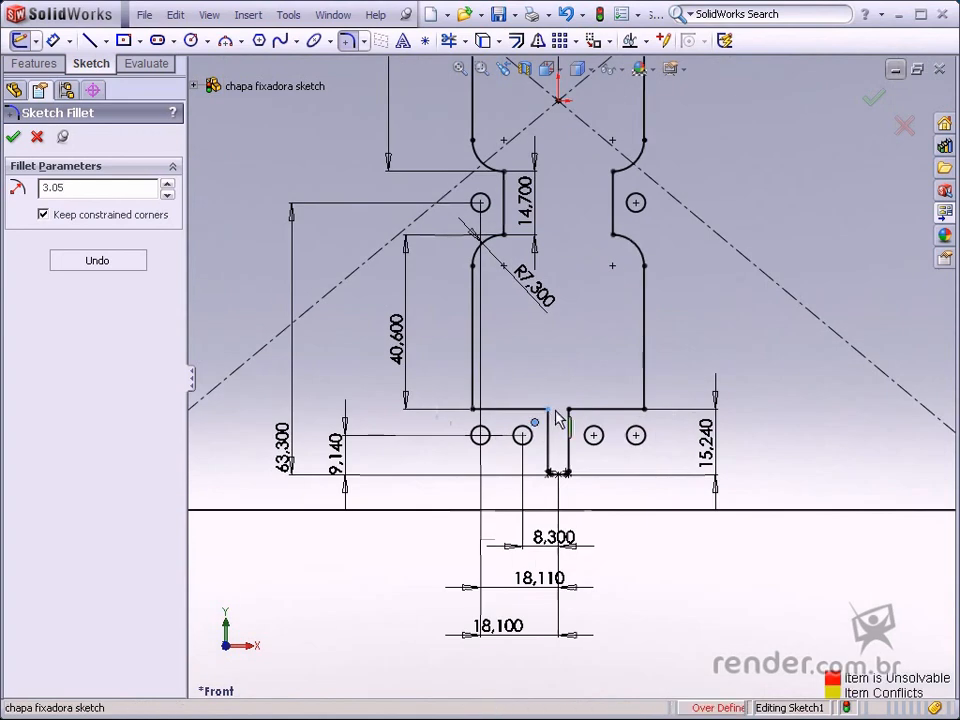
left_click(562, 420)
Round the two corners where the upper tab meets the cutout's top edge with 3.05 mm sketch fillets
middle_click_drag(612, 195, 619, 446, "ctrl")
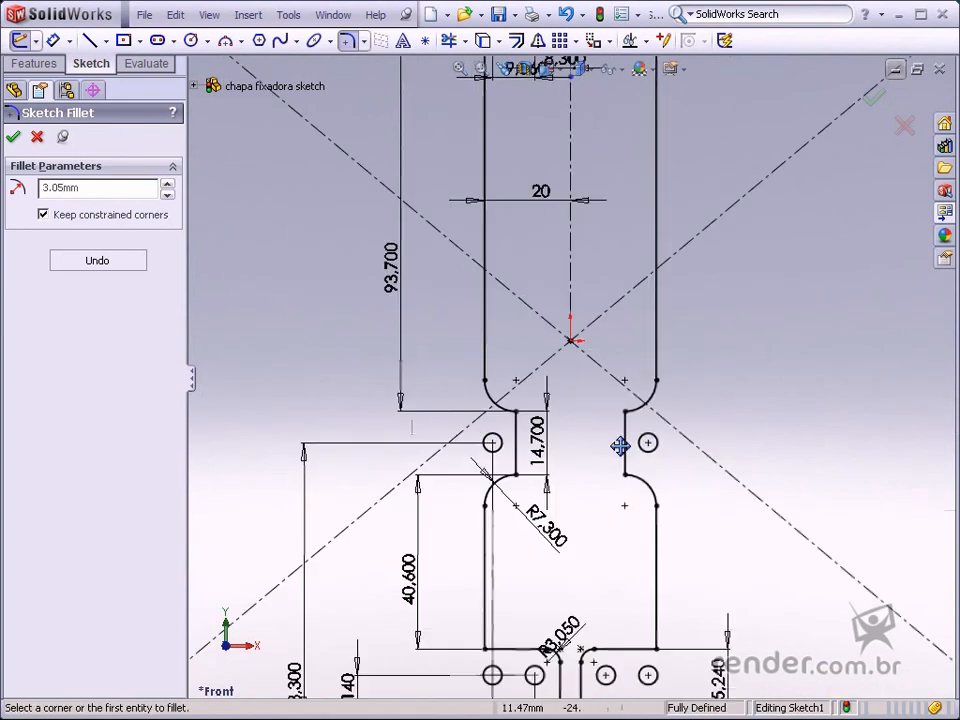
middle_click_drag(578, 171, 561, 446, "ctrl")
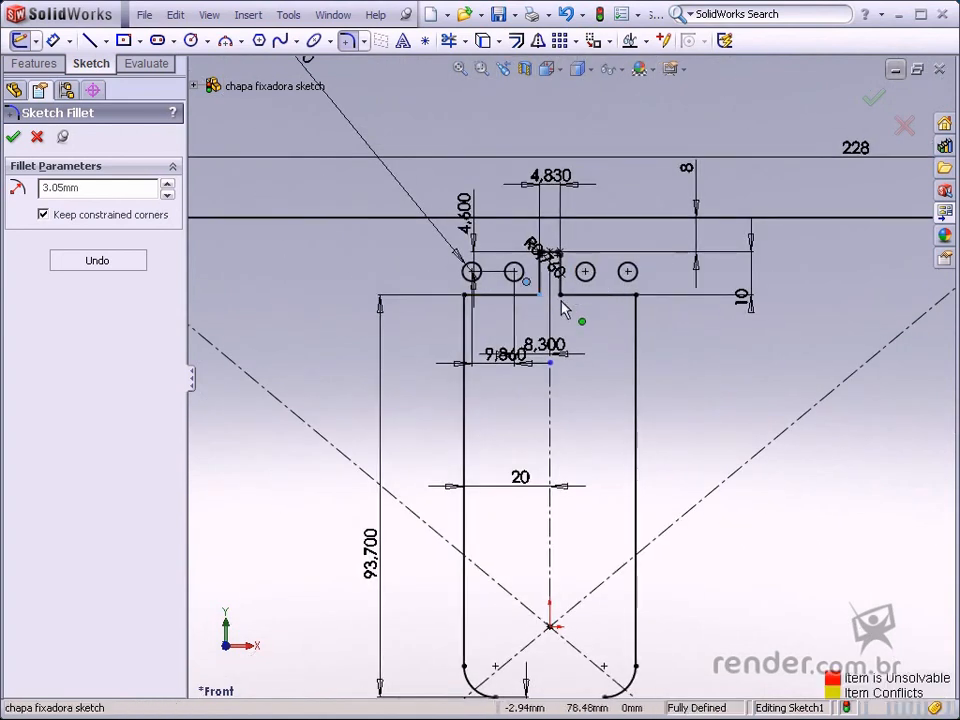
scroll(564, 400, "up", 2)
middle_click_drag(562, 540, 548, 291, "ctrl")
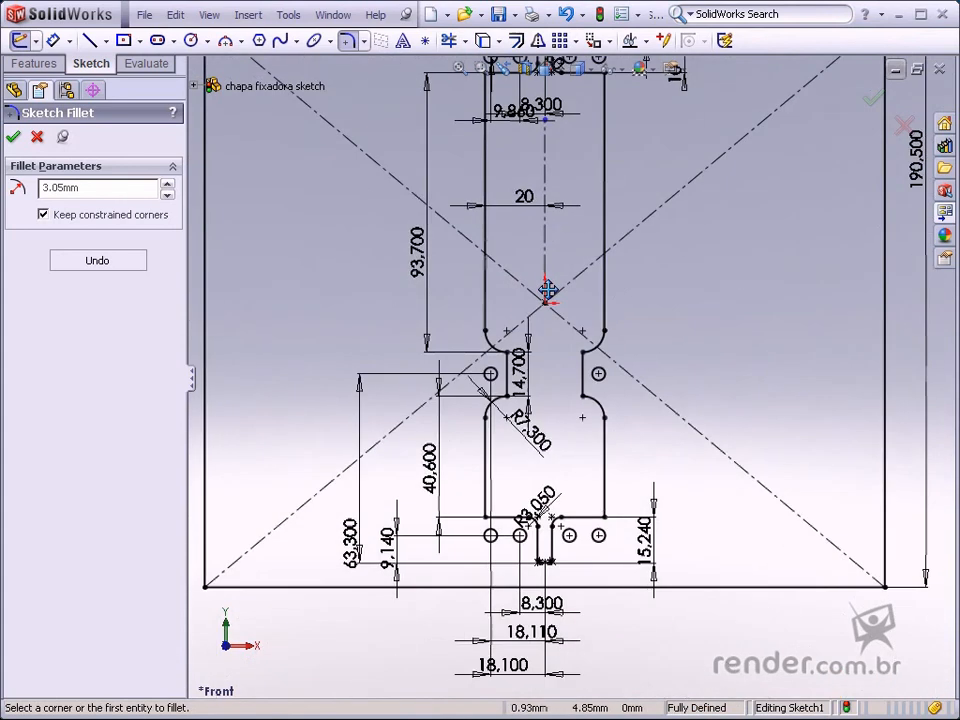
Round the two outer top corners of the cutout's upper section with 7.3 mm sketch fillets
left_click_drag(92, 187, 41, 187)
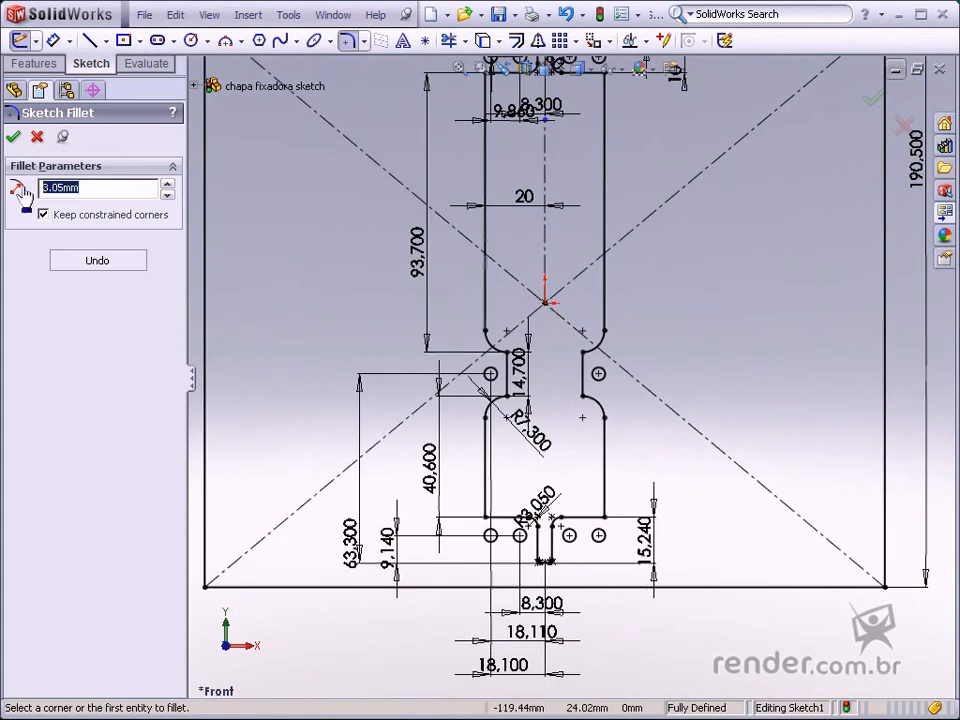
type("7.3")
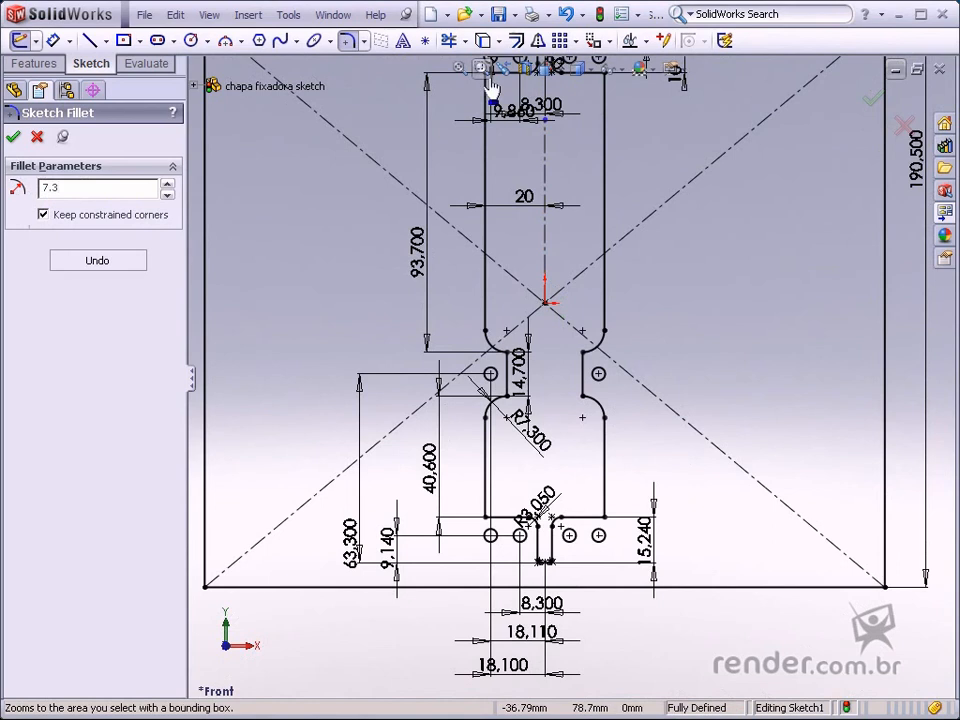
scroll(525, 150, "up", 2)
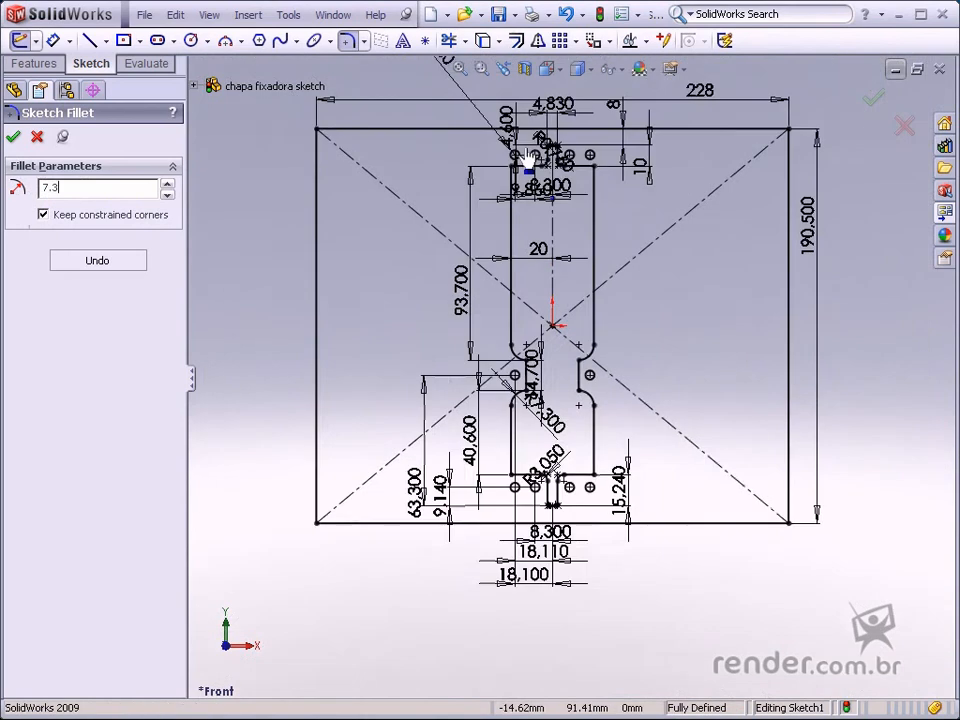
scroll(531, 221, "down", 4)
left_click(509, 216)
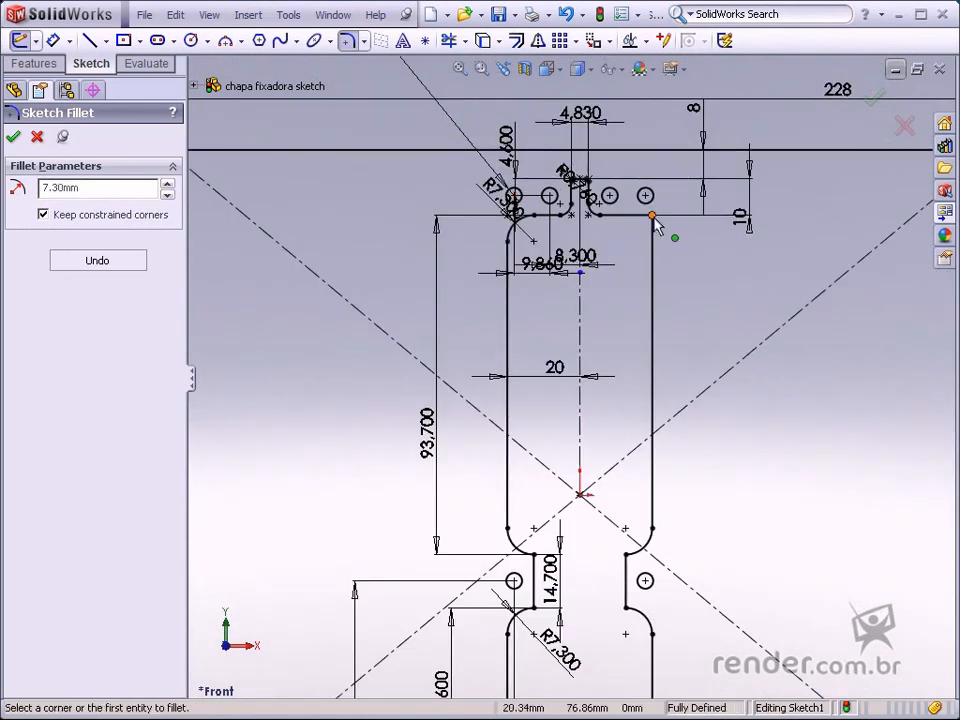
left_click(653, 215)
Round the two outer bottom corners of the cutout's lower section with 7.3 mm sketch fillets and finish the Sketch Fillet command
middle_click_drag(570, 512, 572, 274, "ctrl")
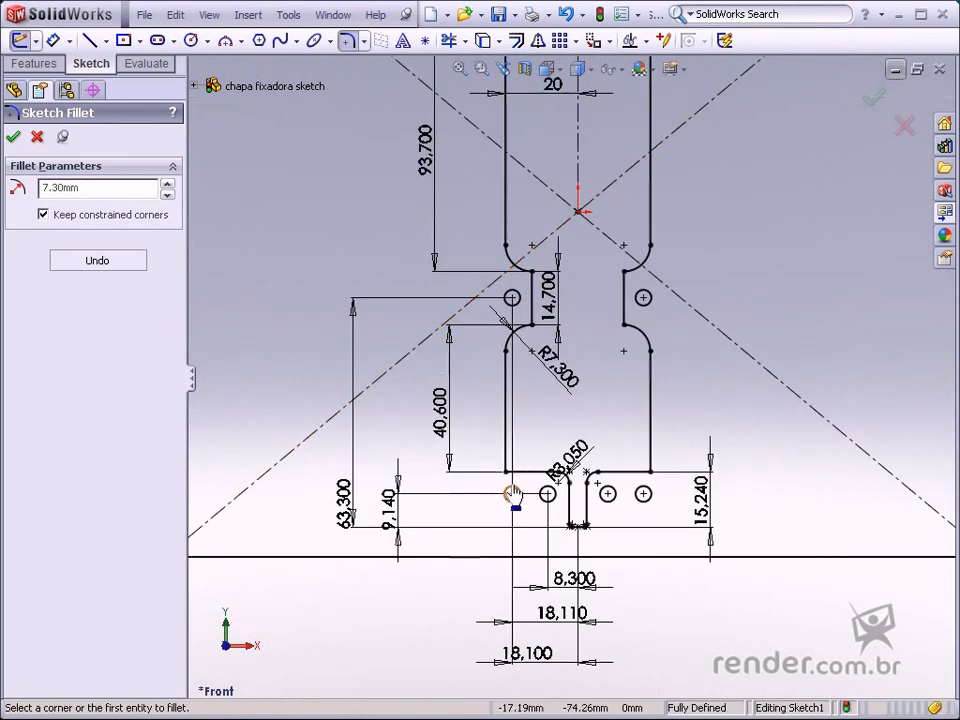
left_click(657, 477)
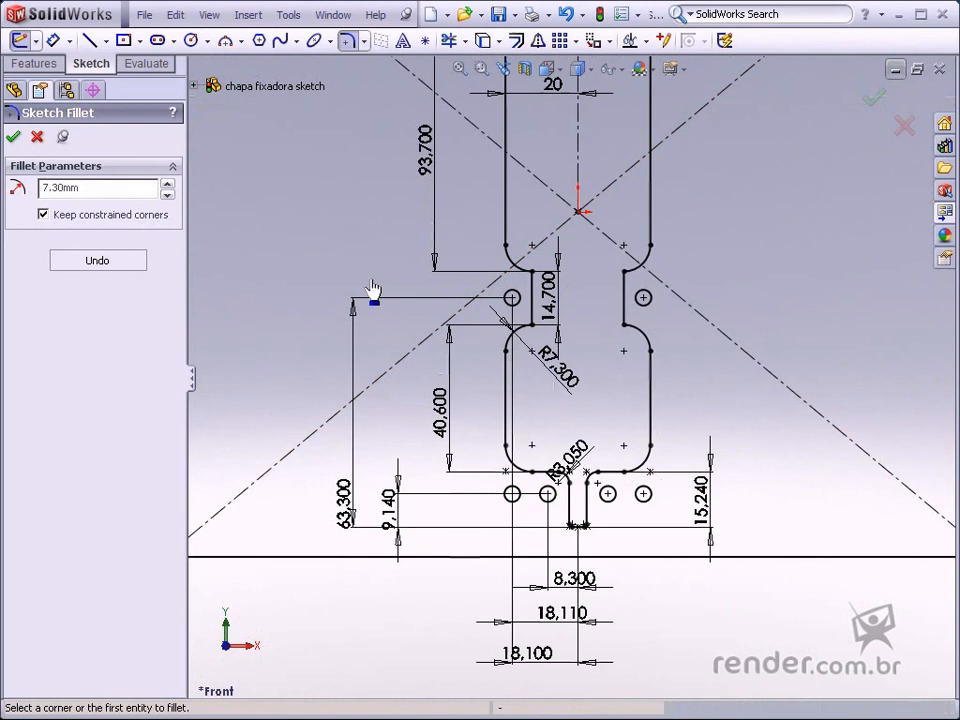
left_click(15, 138)
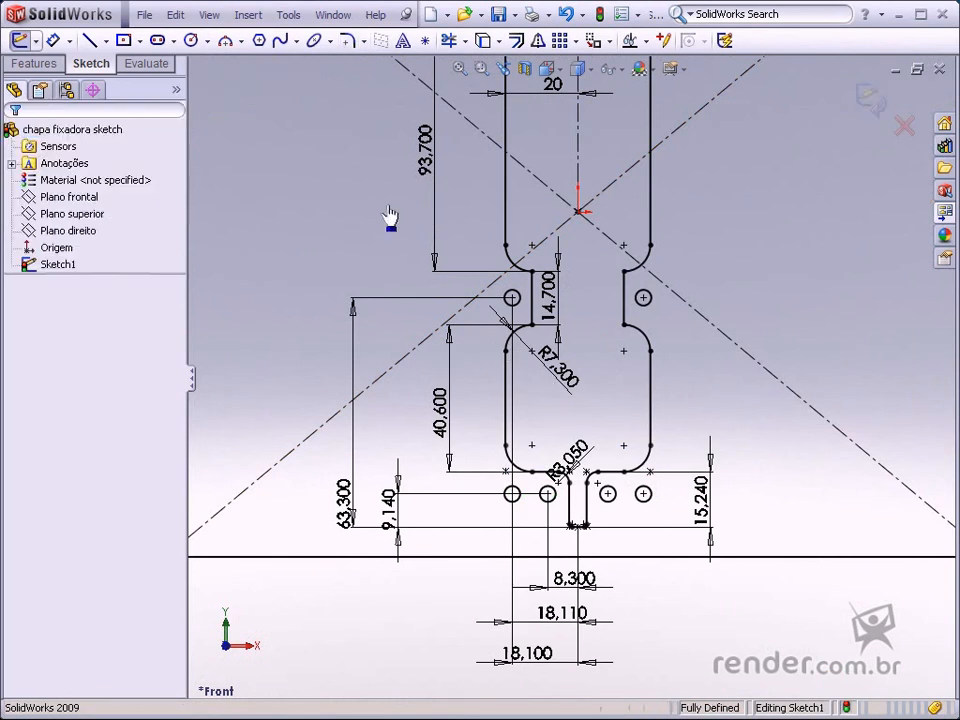
Try a 10 mm equal-distance sketch chamfer on the plate outline's upper-left corner, then remove it
scroll(677, 235, "up", 2)
middle_click_drag(677, 235, 675, 343, "ctrl")
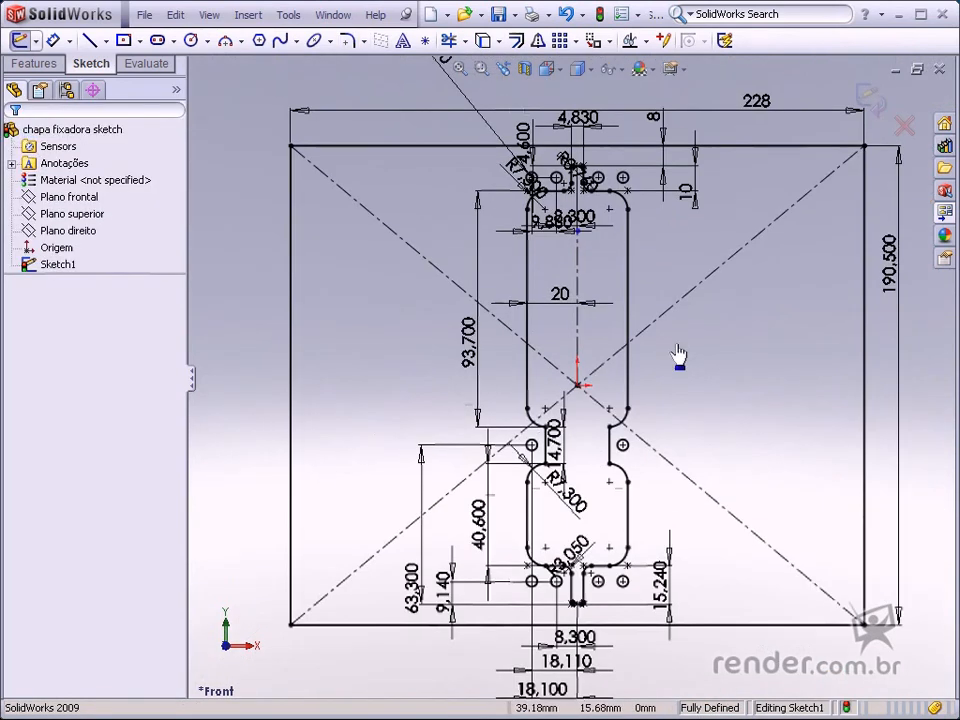
key("f")
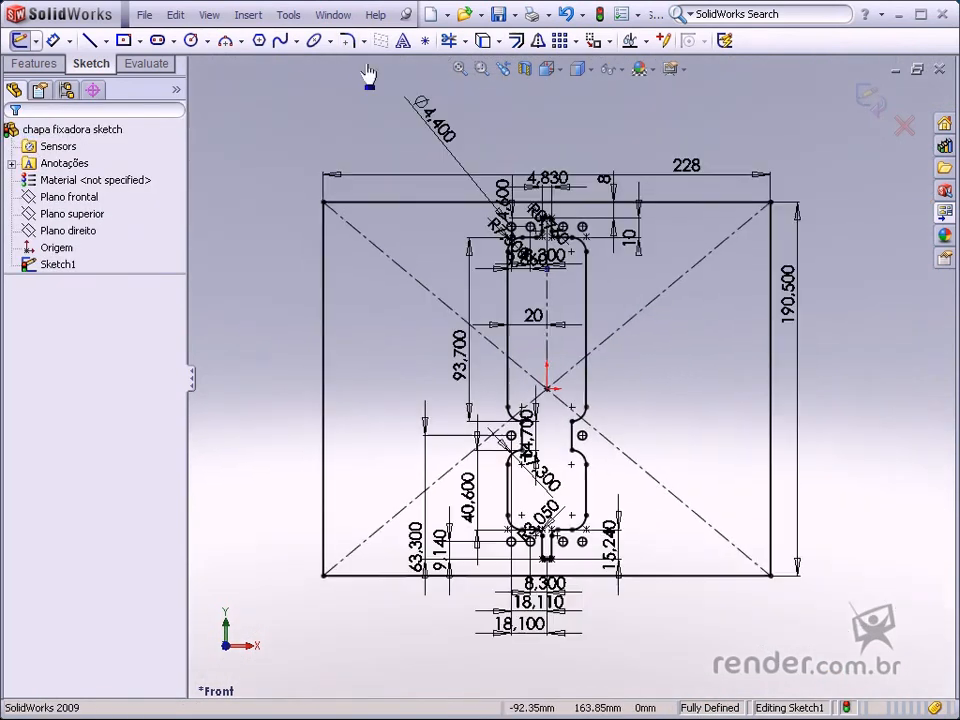
left_click(361, 41)
left_click(377, 84)
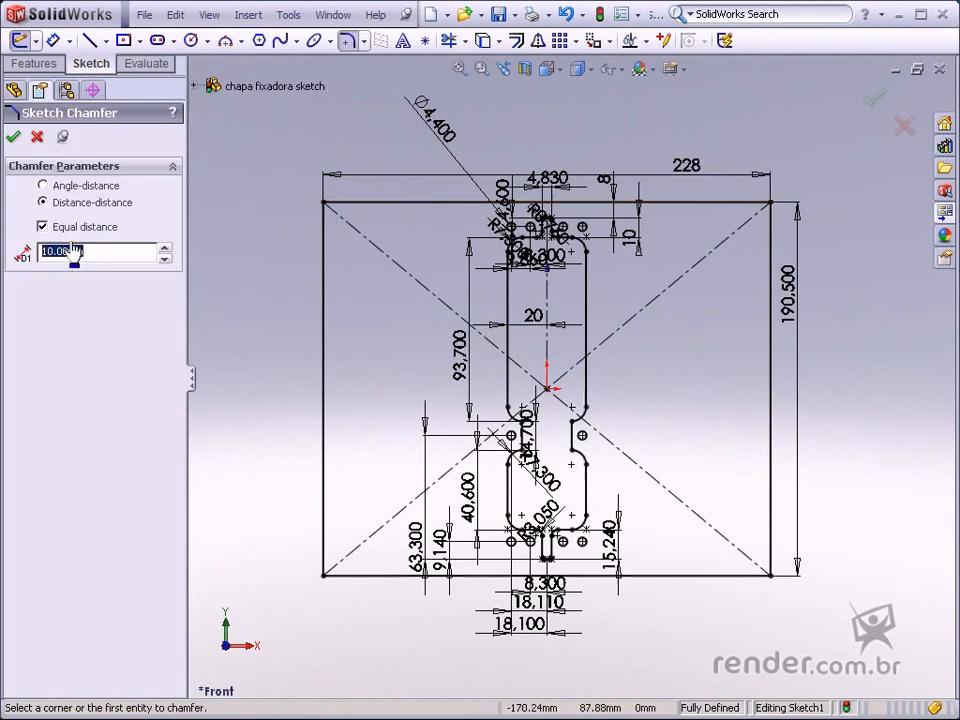
left_click(324, 226)
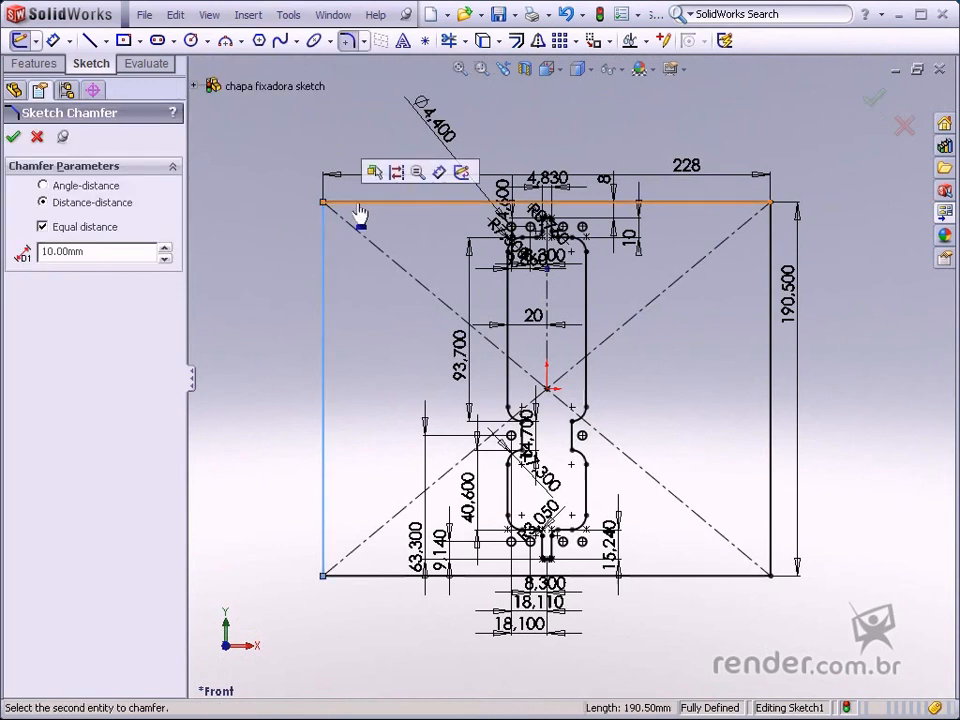
left_click(358, 205)
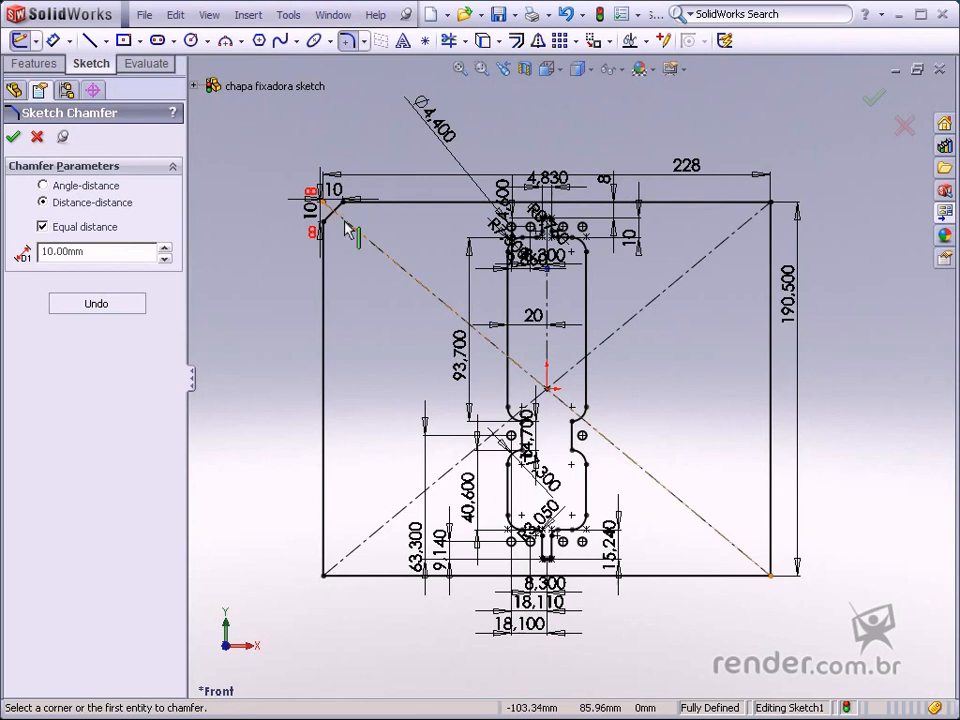
key("Escape")
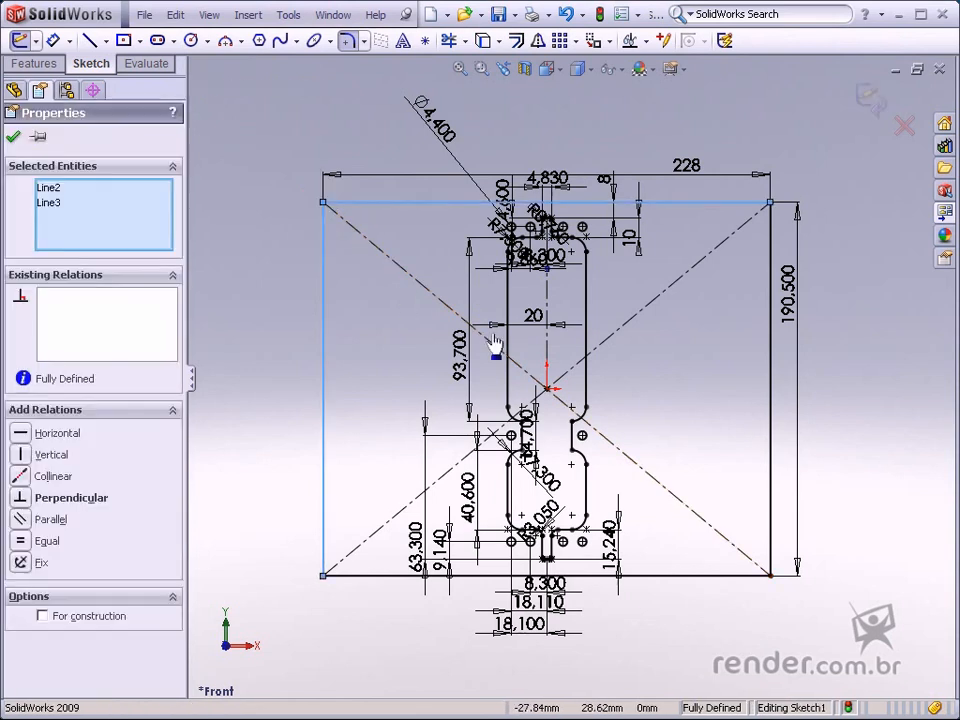
Clear the selection of the plate's outline edges and exit Sketch1
left_click(848, 256)
left_click(869, 97)
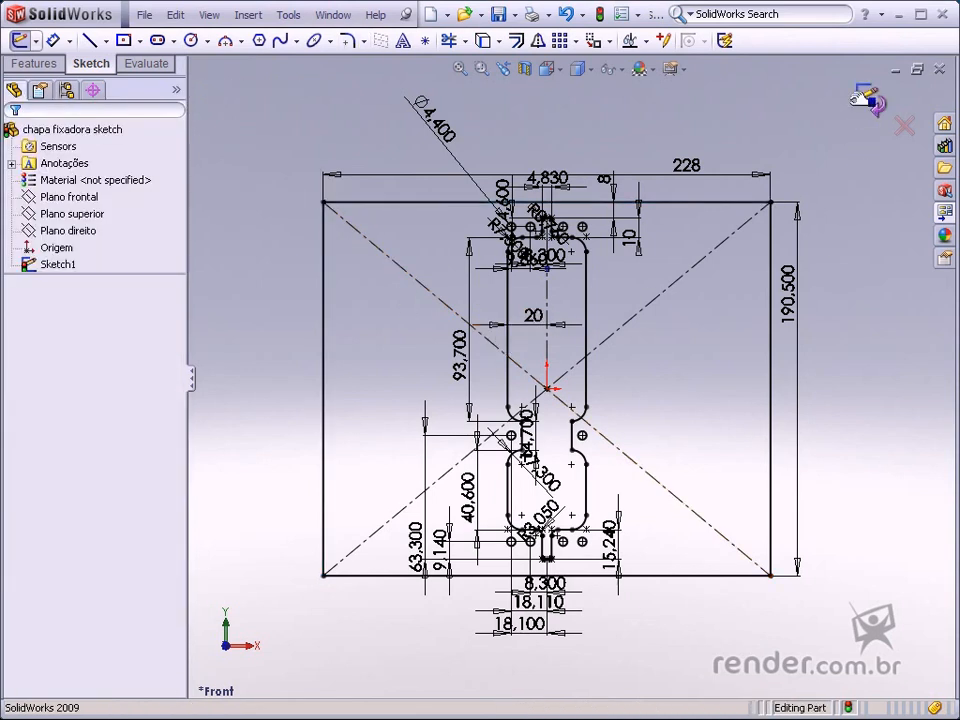
key("f")
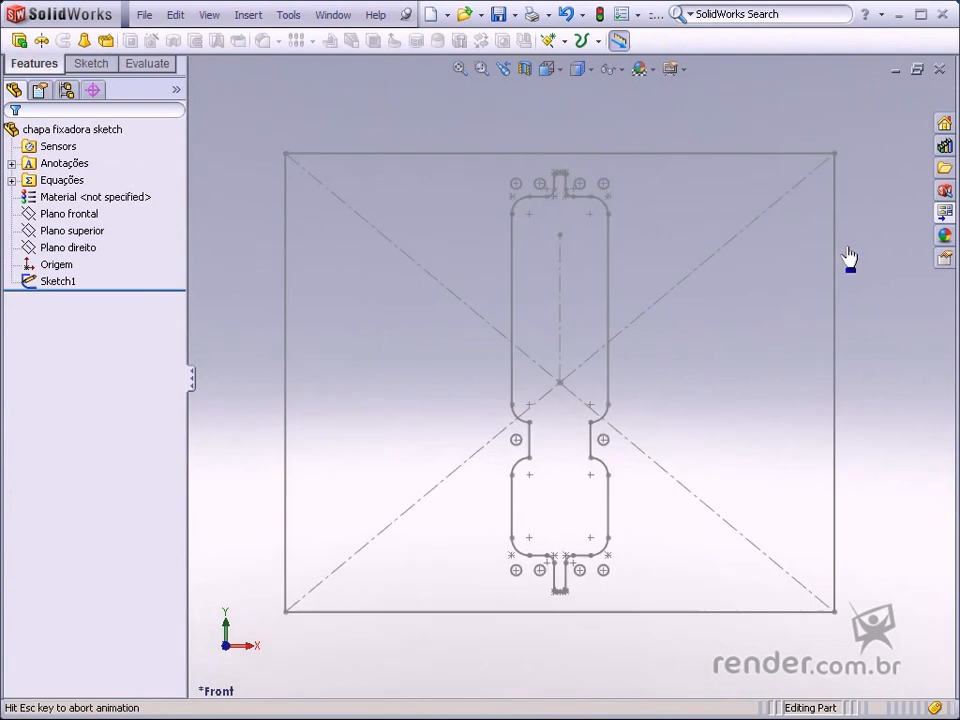